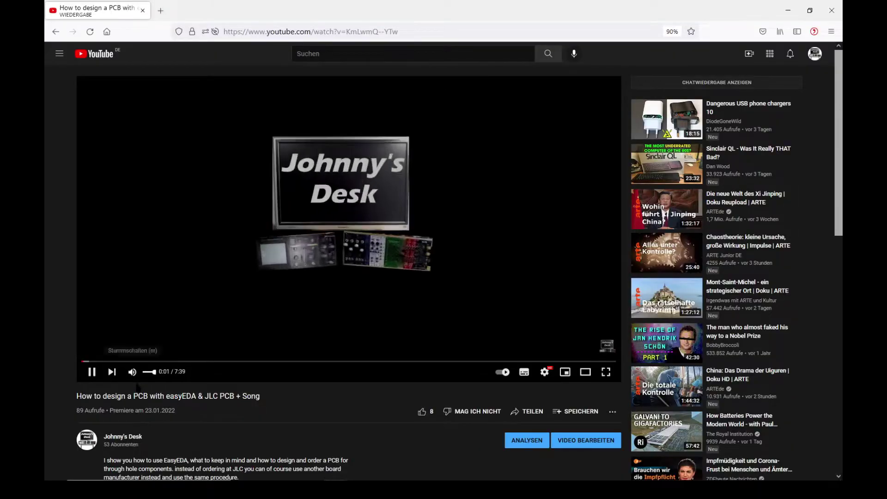
Skip the YouTube PCB tutorial ahead to about 0:13, past the opening title card
click(97, 361)
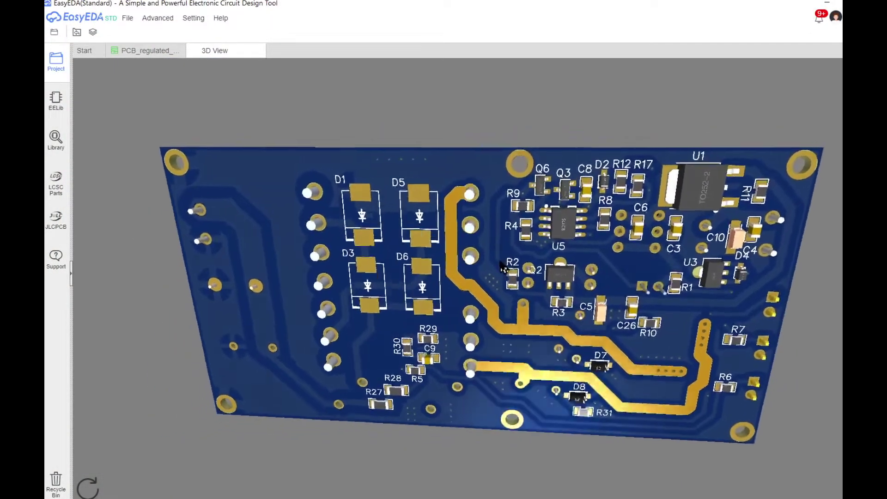
Tilt the 3D board preview to a low side angle showing the through-hole pins
drag(501, 267, 387, 337)
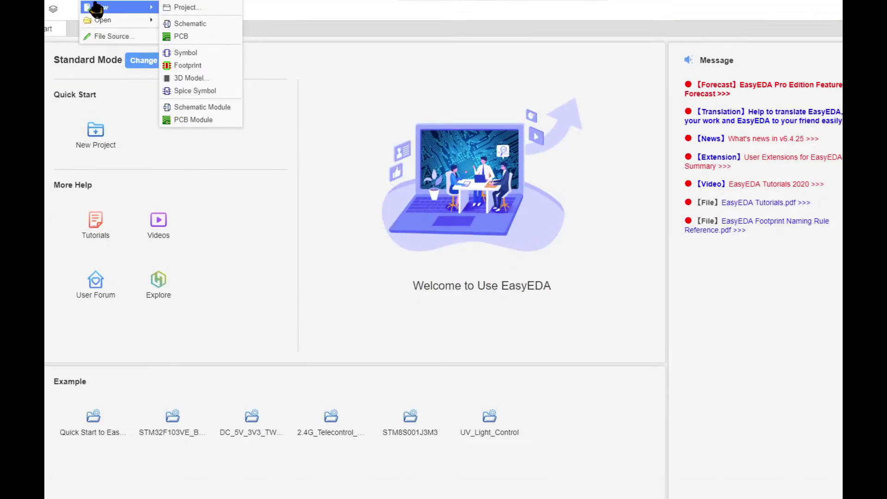
Start a new blank schematic and browse the common library panel
click(189, 24)
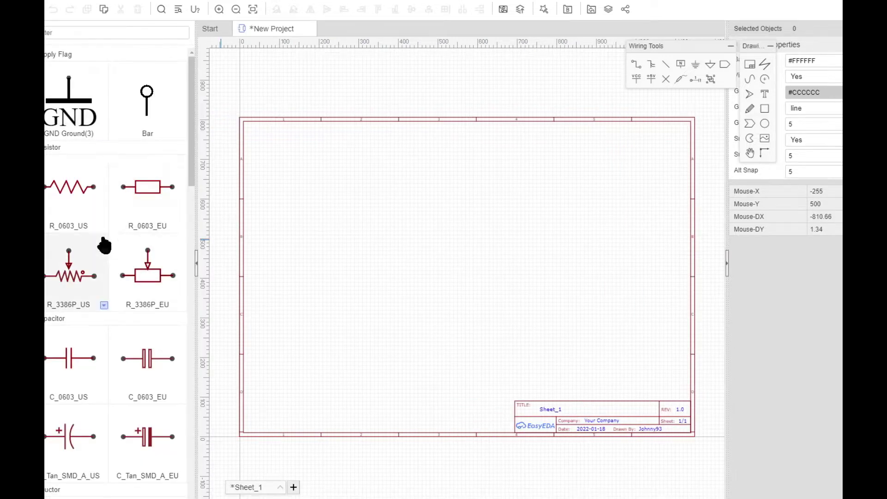
scroll(103, 245, down, 5)
scroll(104, 245, down, 9)
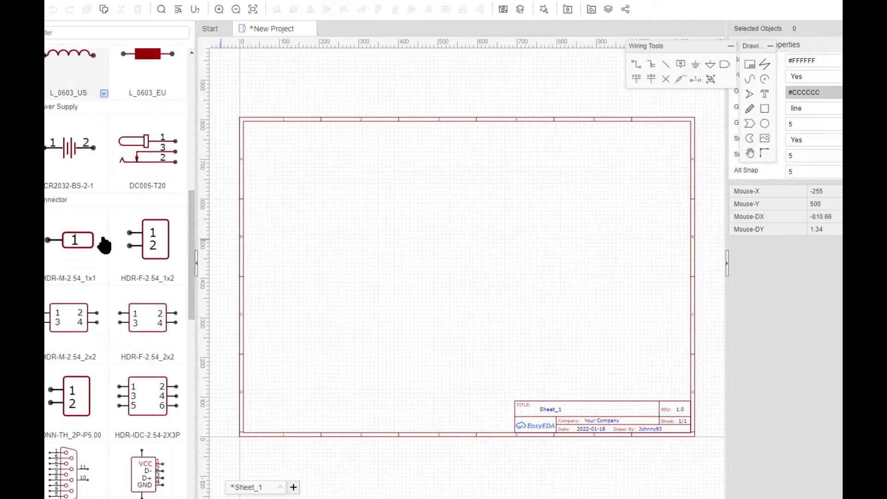
scroll(103, 245, down, 6)
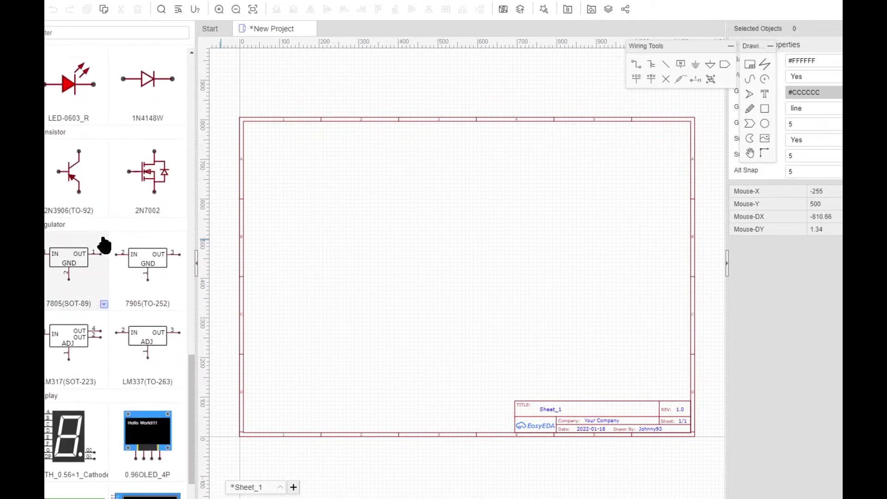
scroll(103, 246, up, 18)
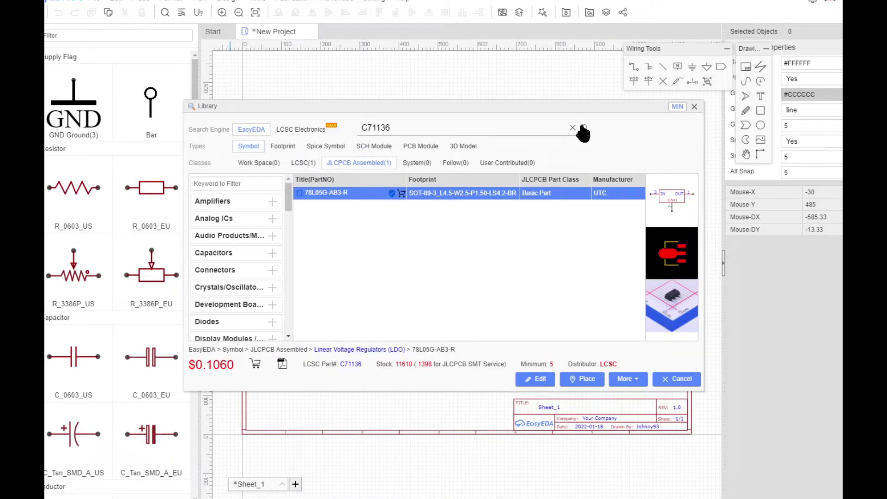
Clear the C71136 search and scroll through the full JLCPCB Assembled parts list
click(573, 128)
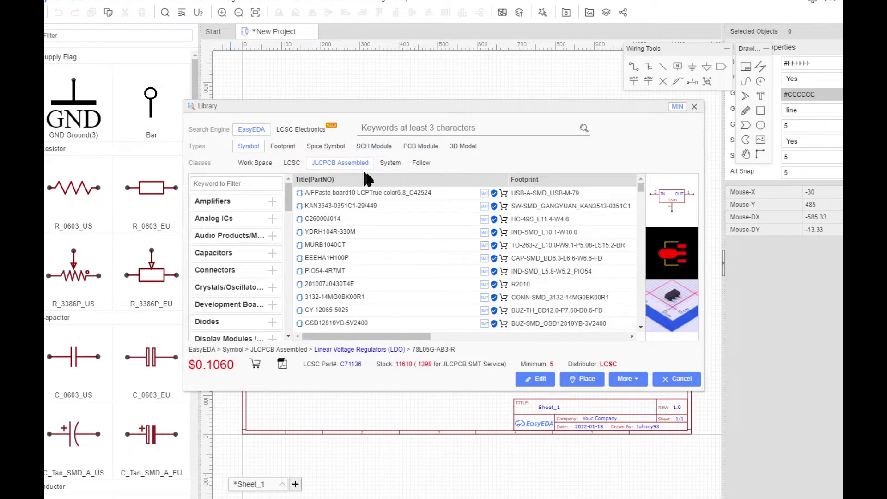
scroll(383, 199, down, 10)
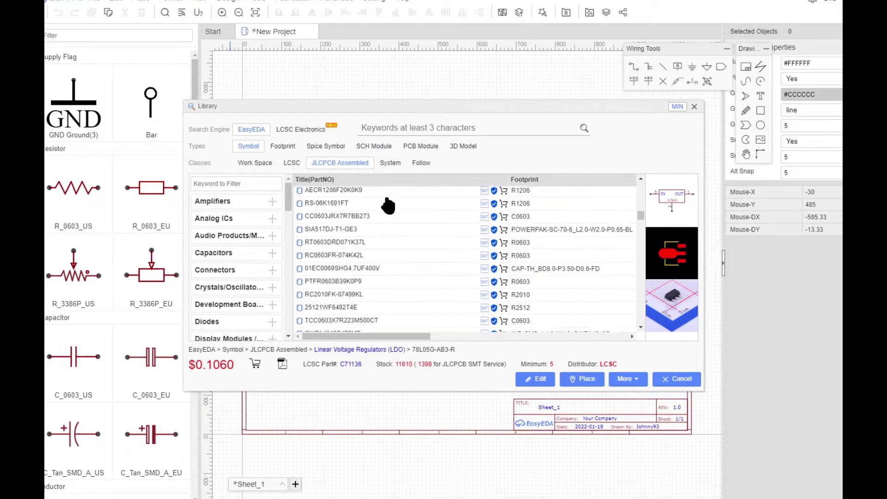
scroll(388, 206, down, 10)
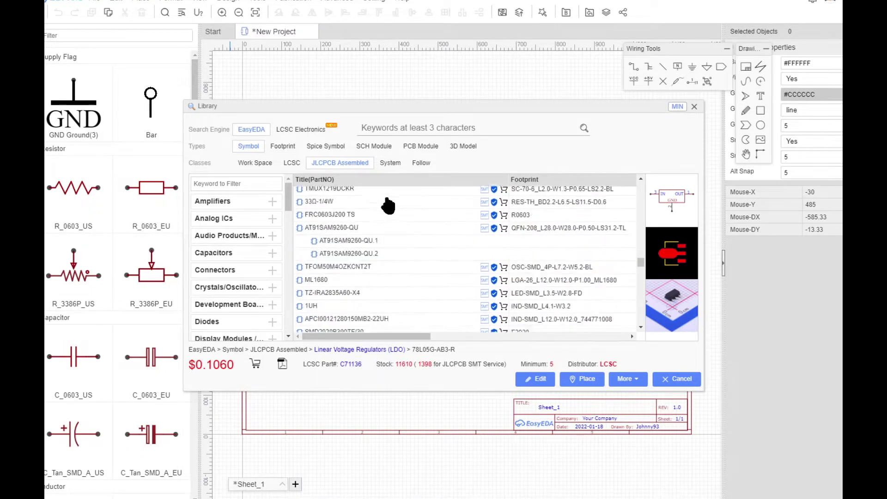
scroll(388, 206, down, 10)
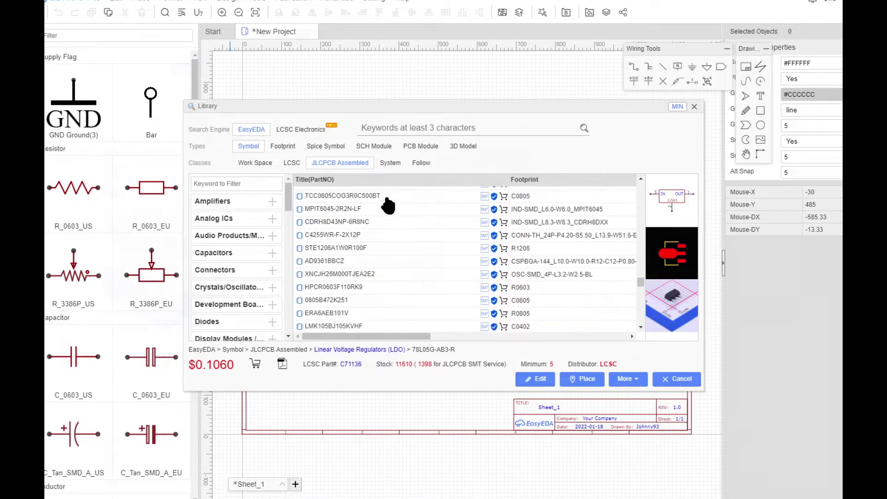
scroll(467, 145, down, 3)
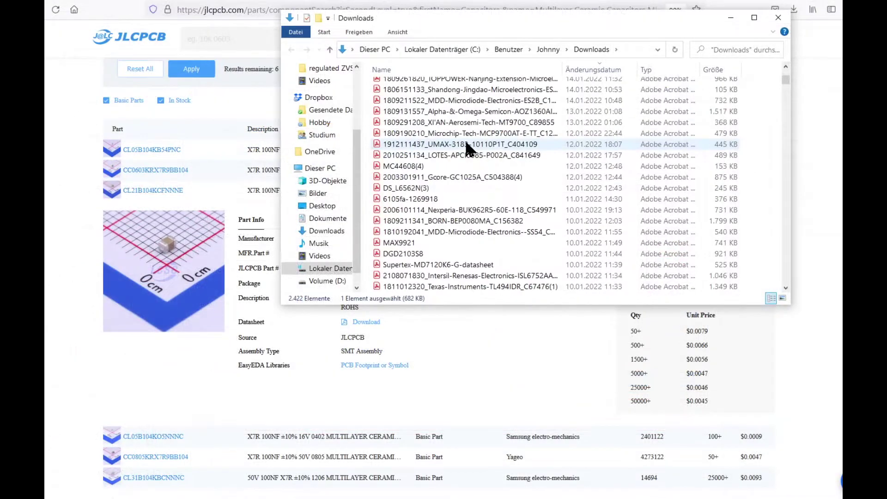
scroll(466, 147, down, 20)
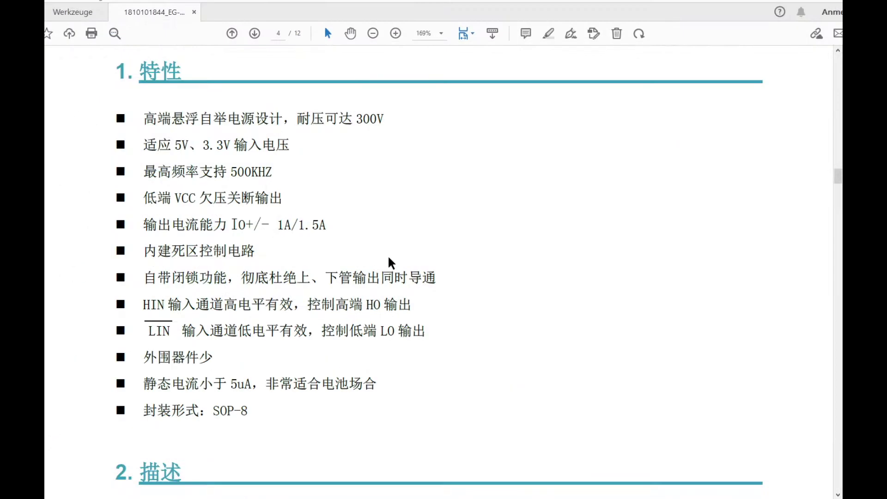
Read the EG2131 datasheet, highlighting the HO and LO outputs in the text
scroll(388, 256, down, 1)
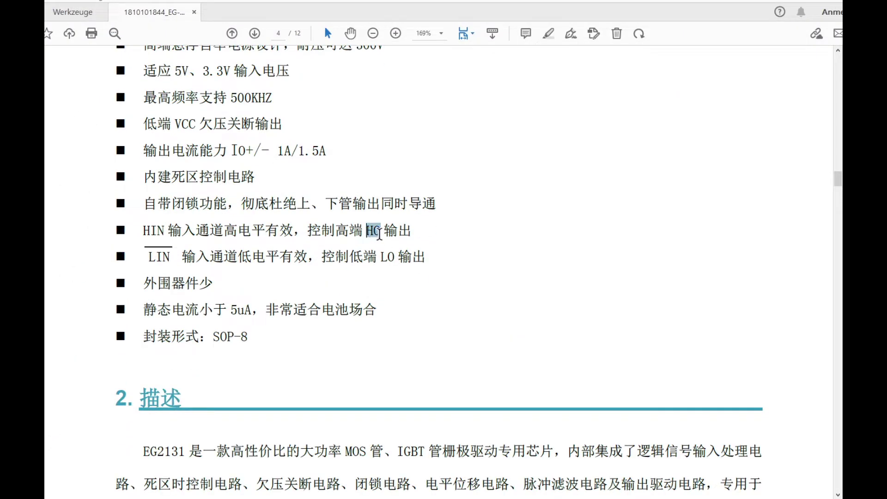
drag(380, 257, 394, 258)
click(394, 293)
scroll(394, 293, down, 10)
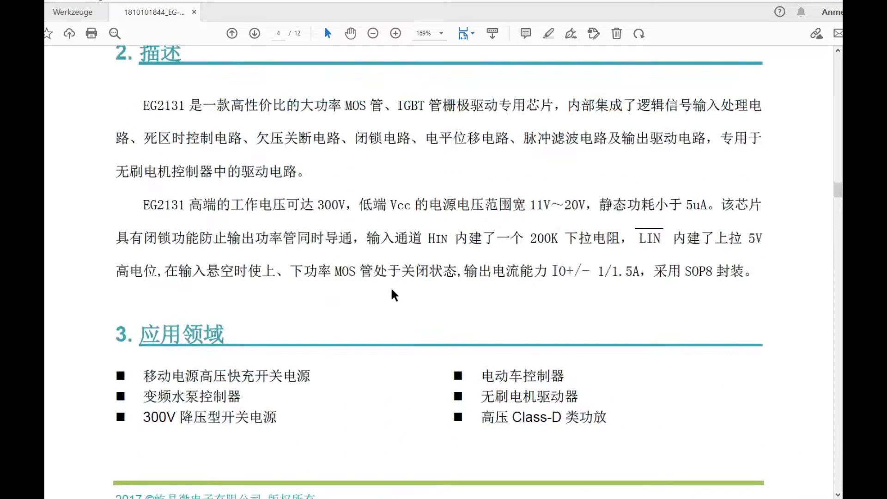
scroll(392, 290, down, 8)
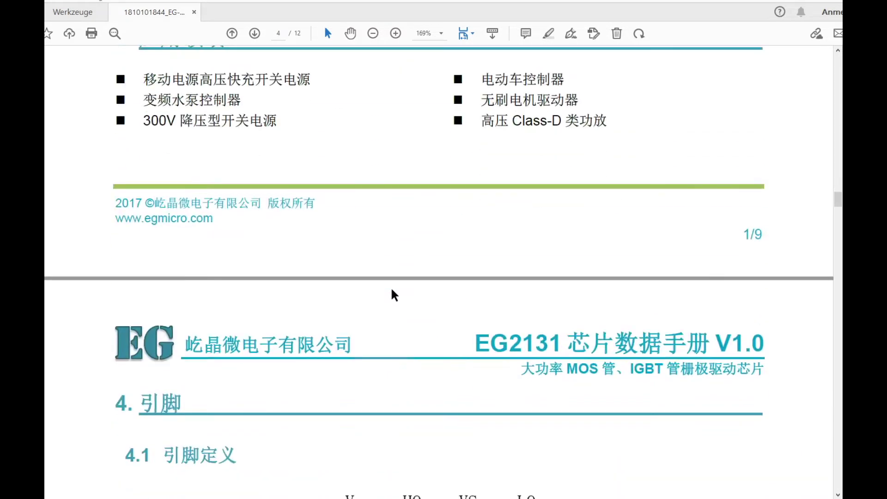
scroll(468, 213, down, 15)
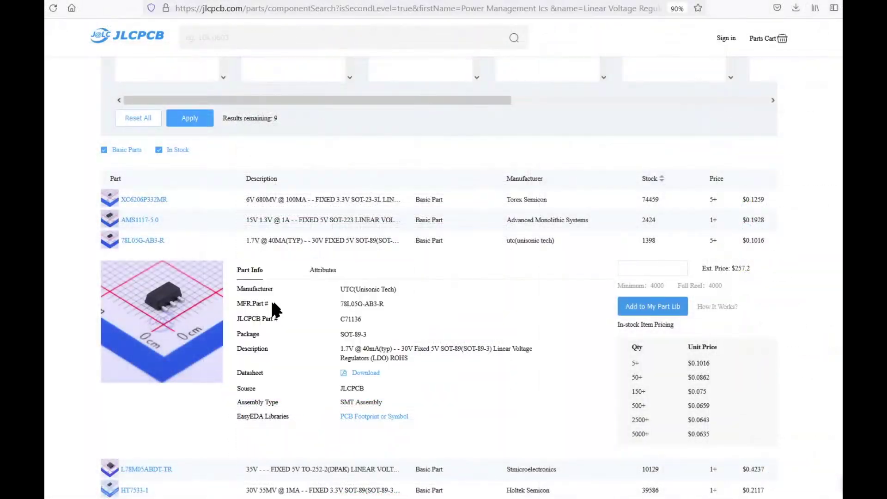
Search JLCPCB for C71136 and preview the 78L05G-AB3-R regulator's details
scroll(296, 282, down, 2)
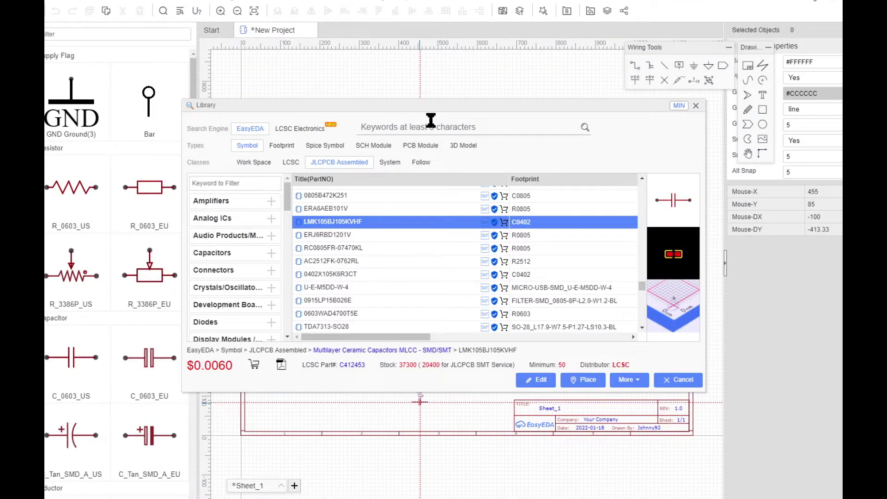
key(Return)
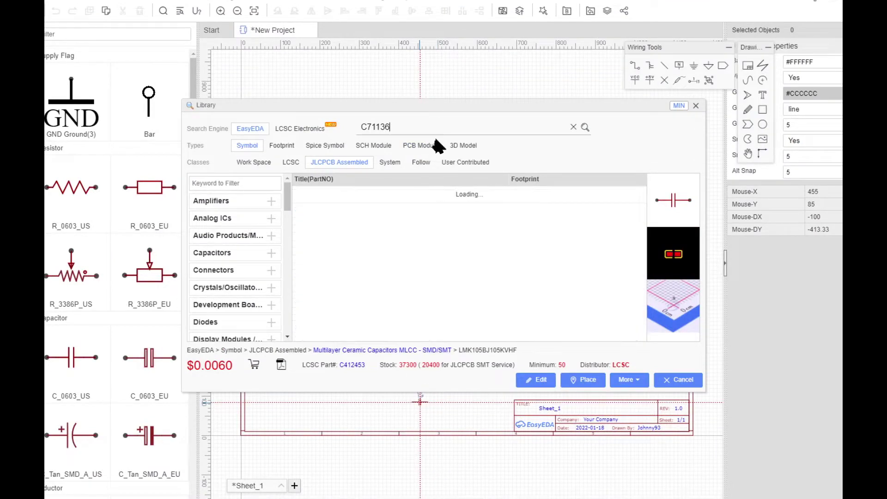
click(383, 193)
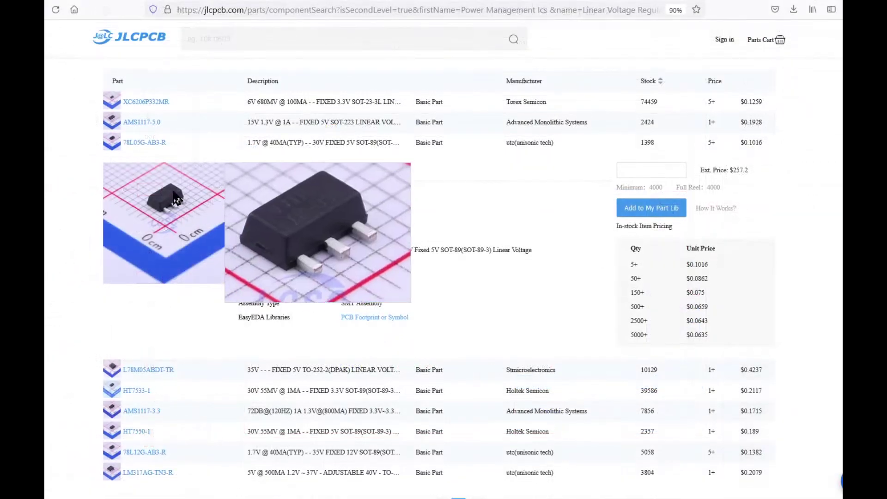
Return from the regulator results to the All Categories overview of the SMT Parts Library
scroll(160, 212, up, 7)
scroll(46, 217, down, 5)
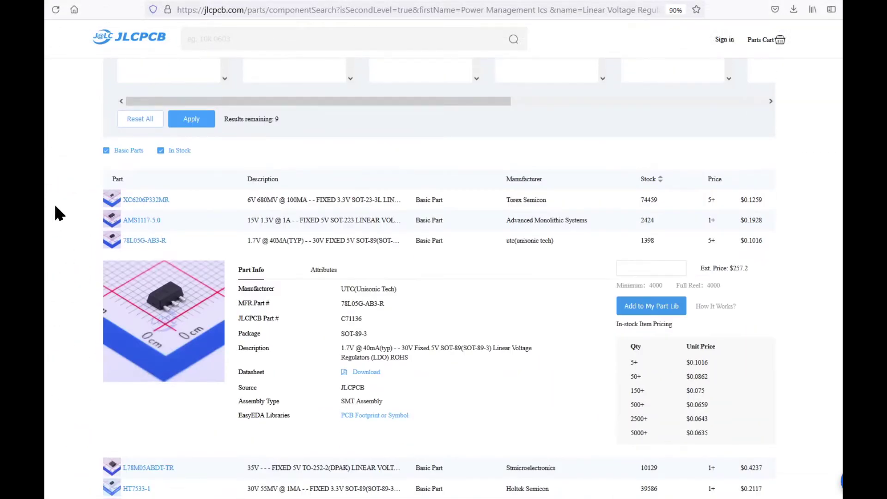
scroll(53, 203, down, 5)
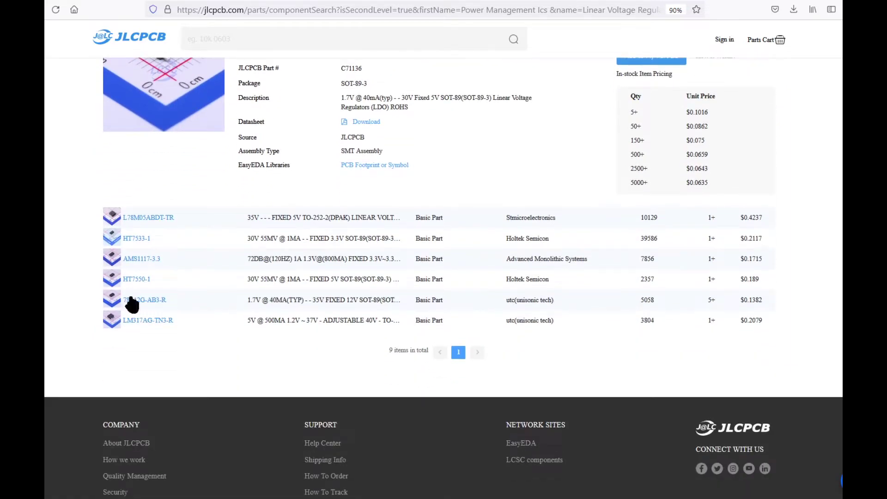
scroll(79, 321, up, 9)
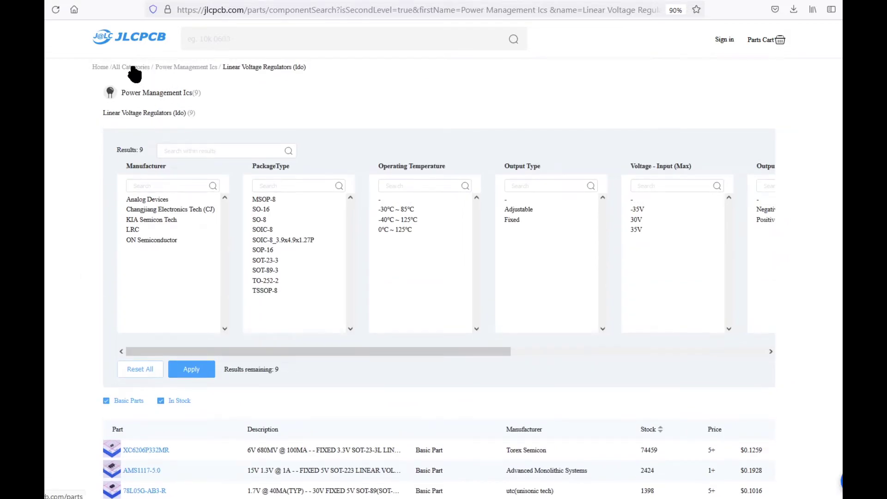
click(131, 68)
scroll(102, 254, down, 6)
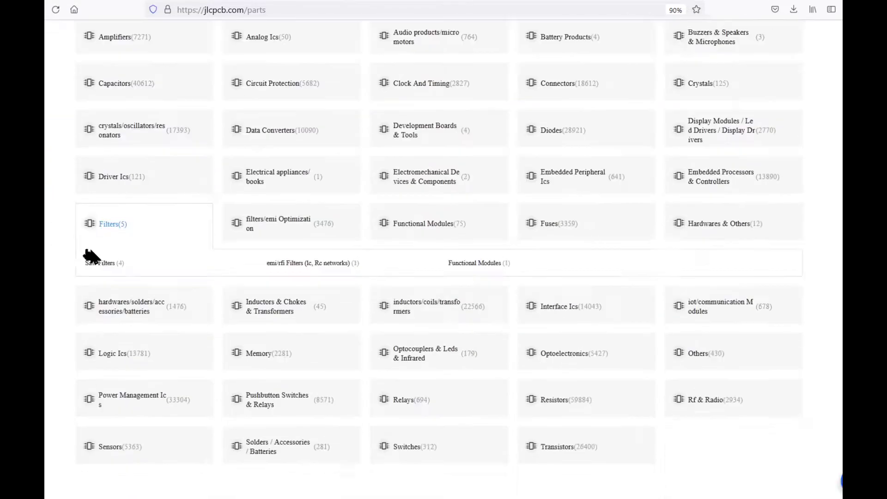
scroll(346, 323, down, 1)
scroll(689, 294, up, 8)
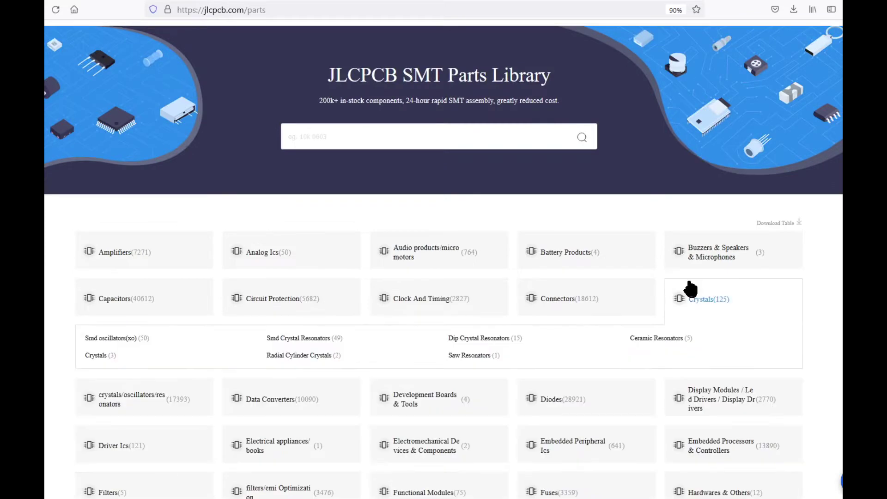
Open the multilayer ceramic SMD capacitor listing limited to basic parts
mouse_move(623, 308)
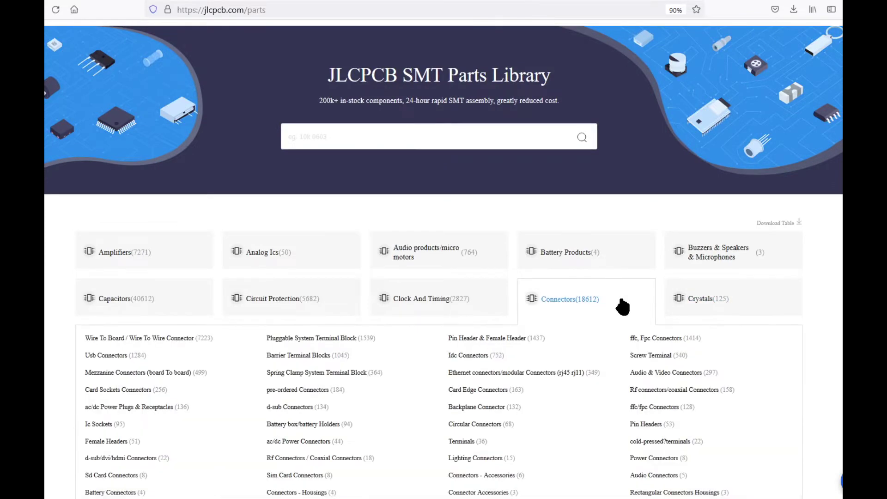
mouse_move(151, 301)
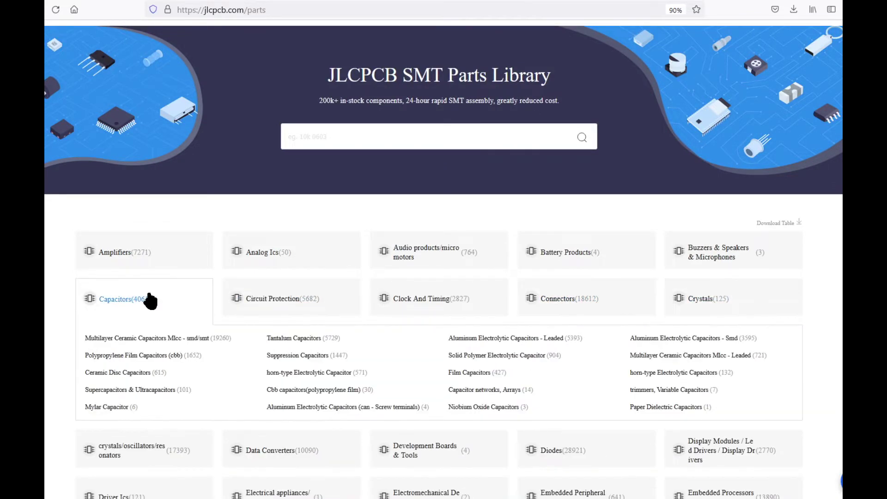
click(159, 339)
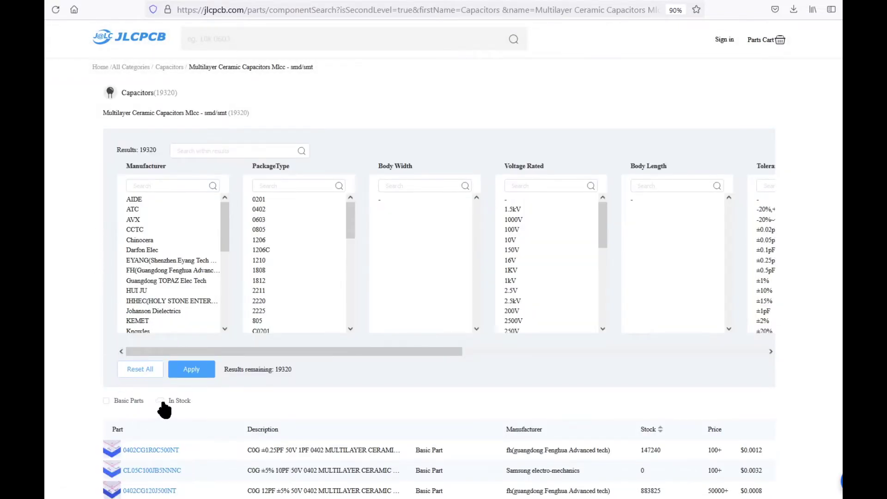
click(115, 399)
scroll(57, 315, down, 3)
scroll(60, 321, down, 2)
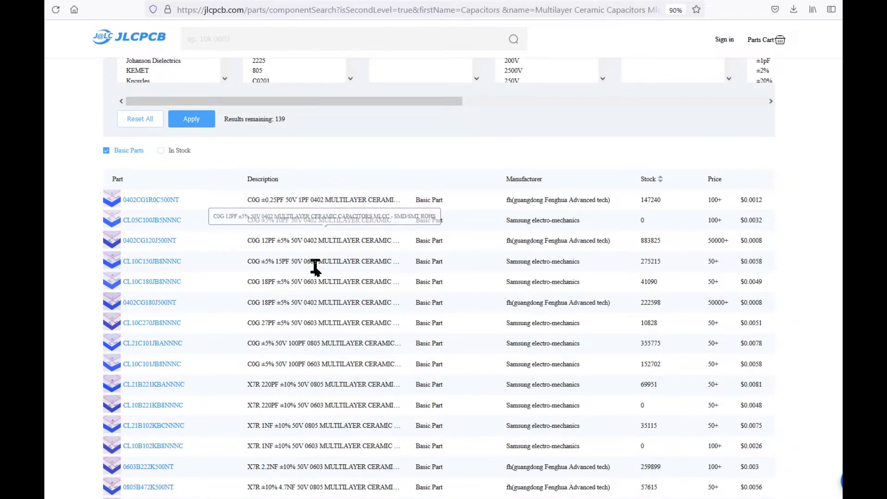
Filter to in-stock 100nF capacitors and open CL21B104KCFNNNE's details and pricing
click(172, 153)
scroll(331, 329, up, 5)
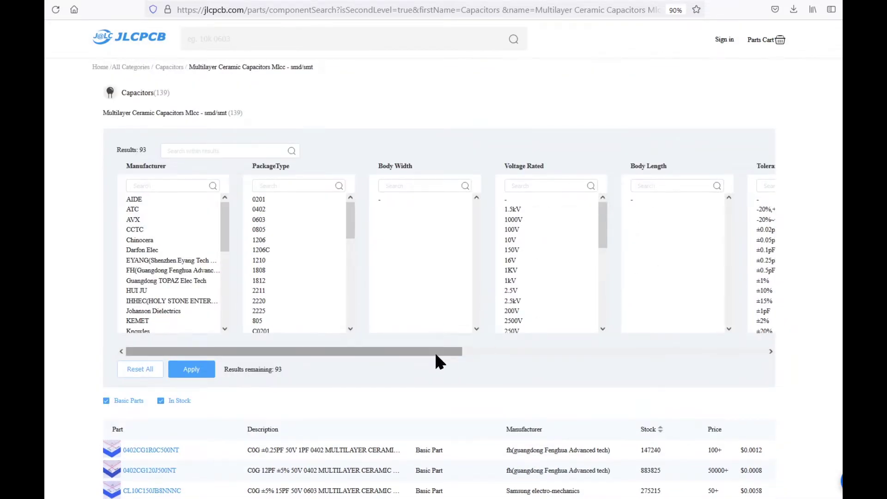
drag(435, 351, 560, 355)
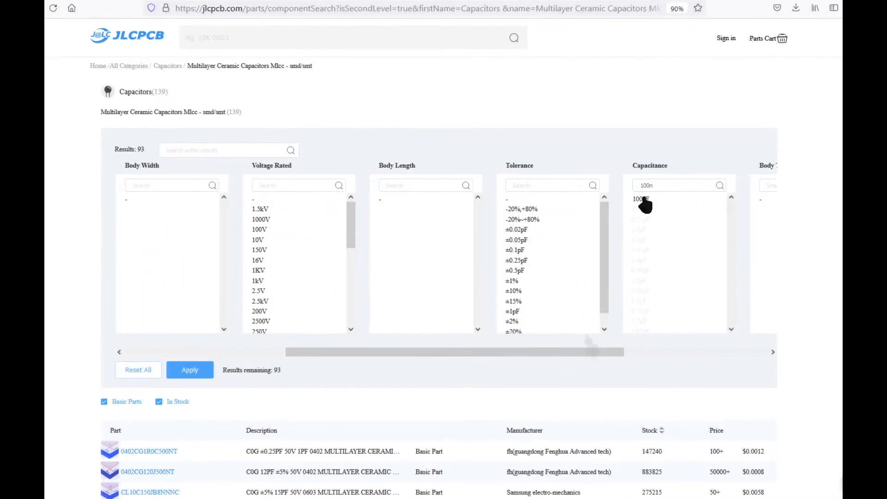
click(642, 200)
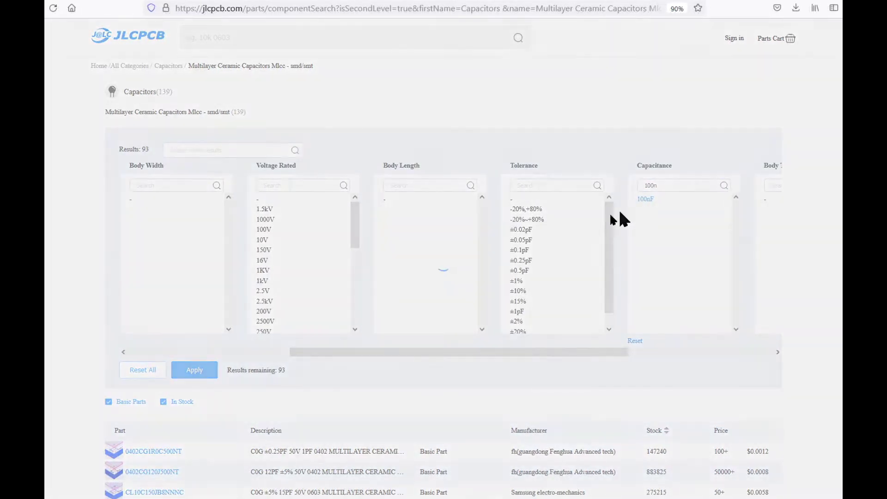
click(195, 370)
scroll(202, 377, down, 3)
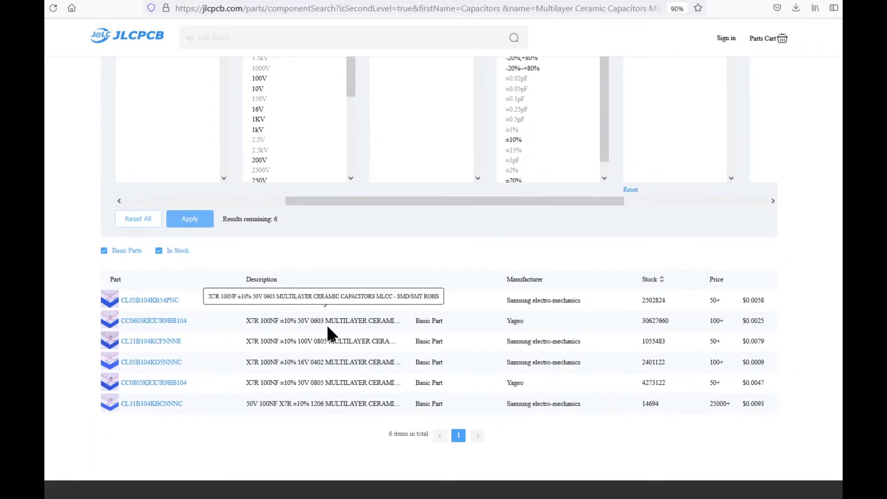
click(172, 341)
scroll(175, 342, down, 3)
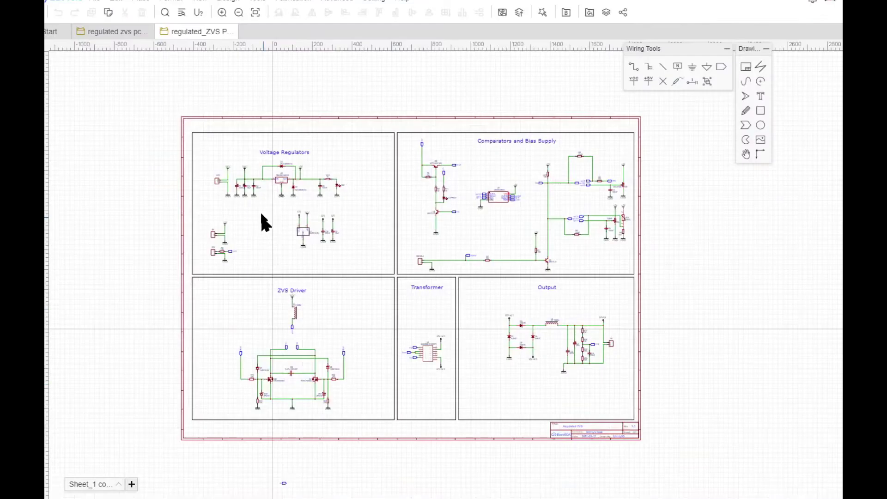
Pan from the Voltage Regulators to the comparators and check R5's 10K LCSC part C17414
scroll(262, 213, up, 5)
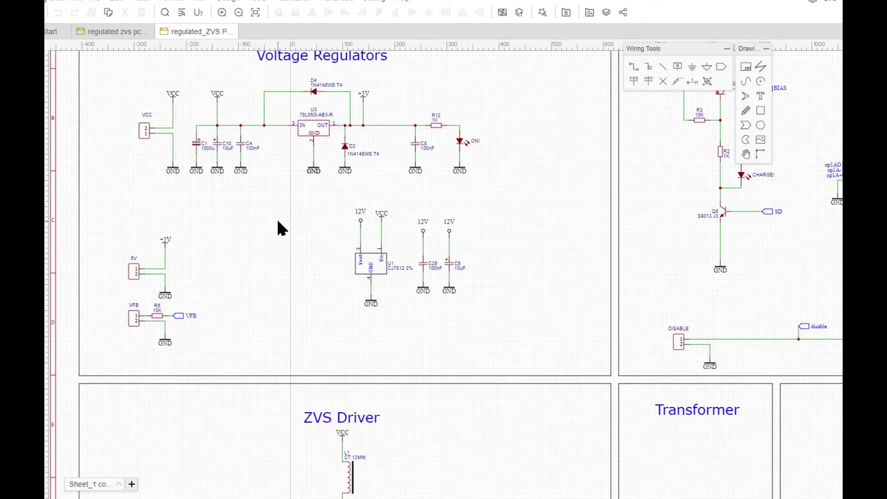
scroll(278, 226, up, 2)
right_drag(279, 230, 269, 294)
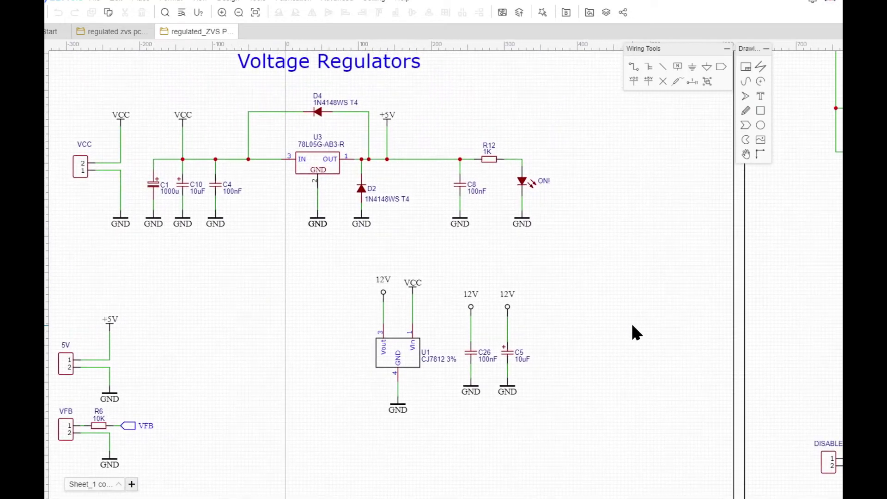
right_drag(636, 332, 218, 303)
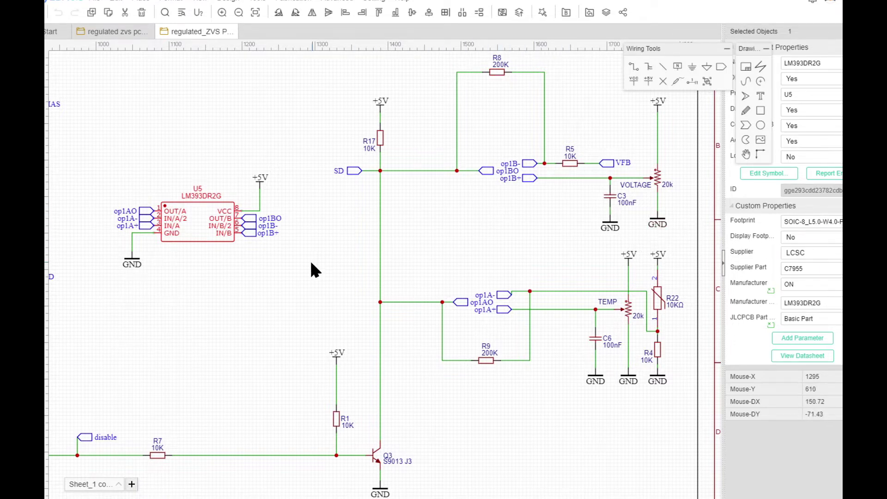
click(522, 159)
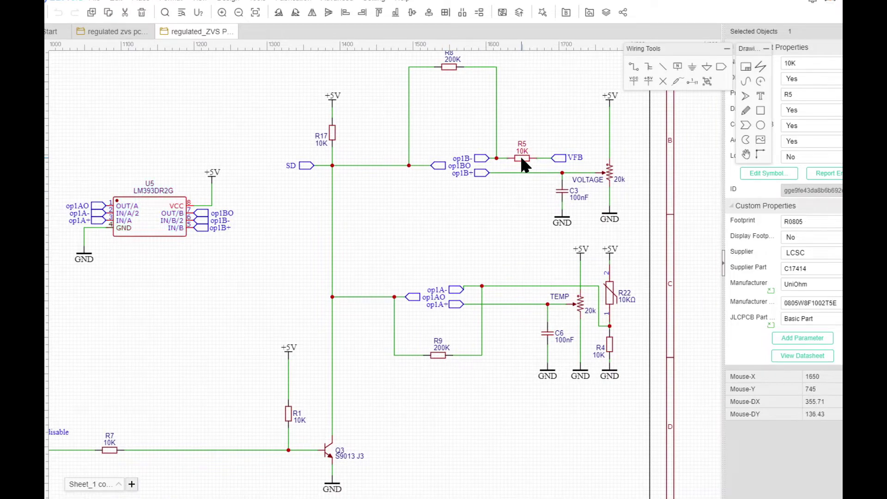
right_drag(496, 343, 501, 273)
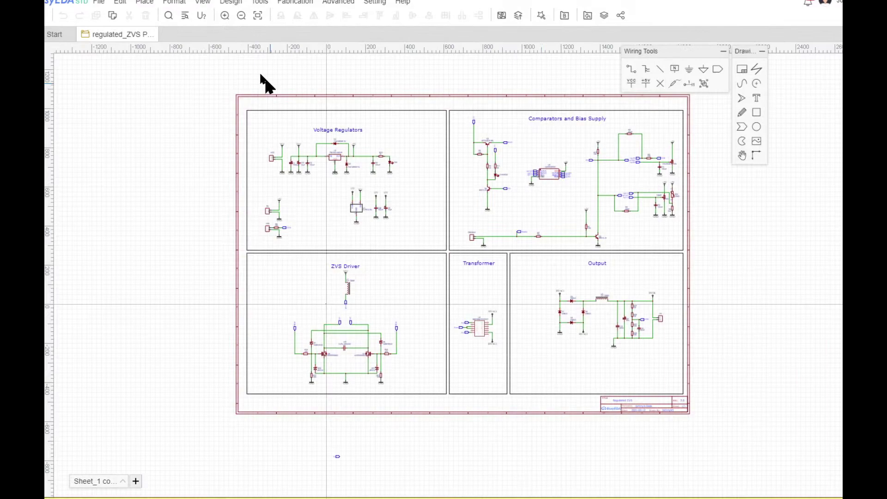
Convert the schematic into a new PCB layout via Design > Convert Schematic to PCB
click(227, 4)
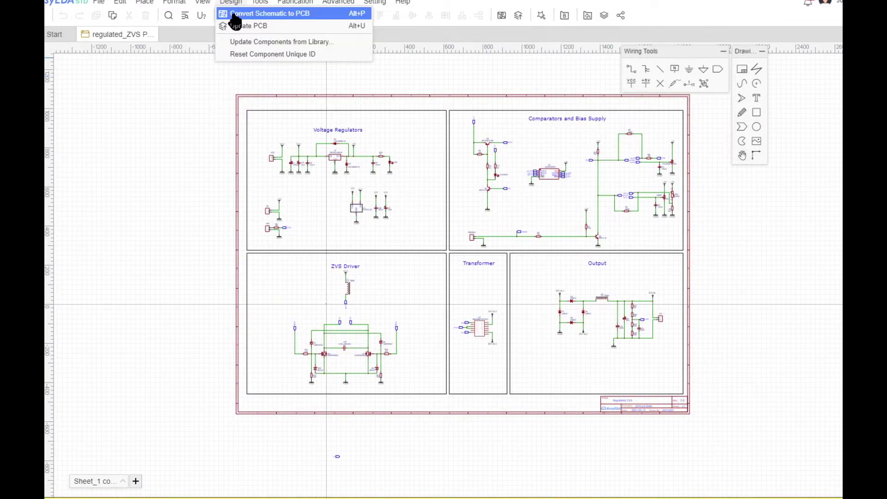
click(235, 16)
right_drag(355, 357, 352, 342)
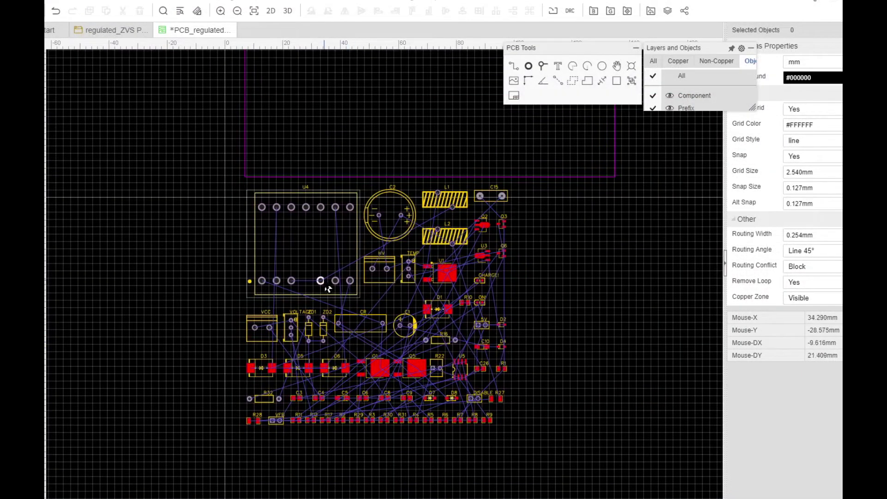
scroll(367, 390, up, 3)
scroll(366, 390, down, 3)
right_drag(402, 376, 332, 388)
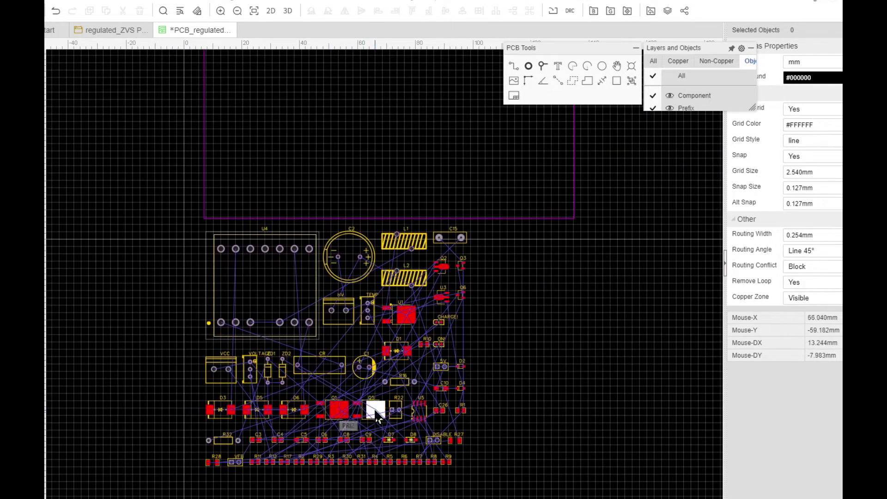
Move Q5 right with Q1 beside it, regroup C4, C5, C6, and bring R2 toward R17
drag(376, 413, 577, 324)
drag(344, 418, 580, 261)
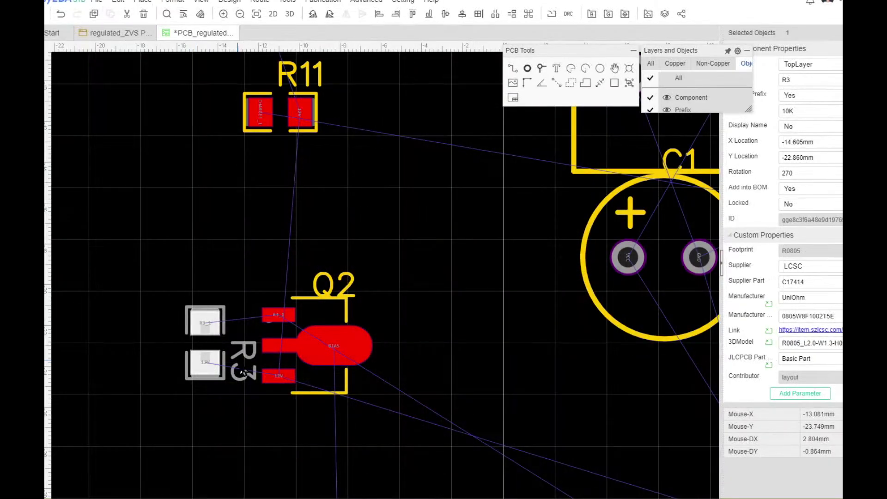
scroll(237, 277, down, 3)
scroll(455, 376, down, 2)
drag(648, 405, 609, 364)
right_drag(588, 431, 440, 376)
drag(440, 354, 407, 331)
drag(590, 364, 539, 370)
drag(495, 421, 245, 266)
Rotate R2 by 90 degrees next to Q2, then pan across the routed 101.6 × 50.8 mm board
key(space)
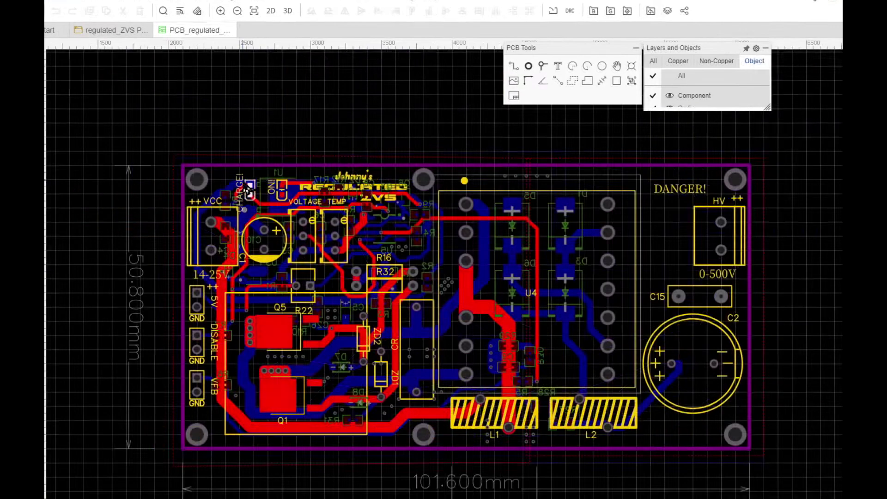
scroll(244, 219, up, 5)
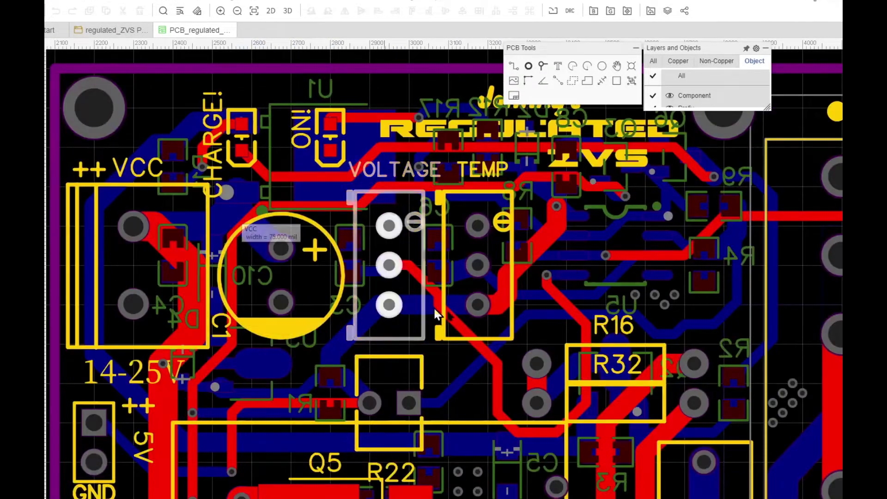
right_drag(497, 308, 486, 137)
right_drag(496, 322, 484, 176)
right_drag(716, 301, 568, 288)
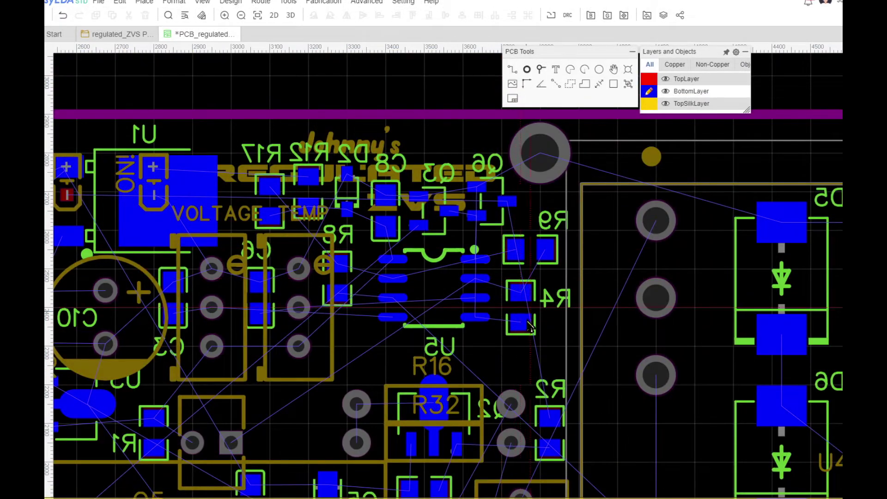
Route two bottom-layer tracks from R4's pads to the corresponding U5 pins
click(525, 326)
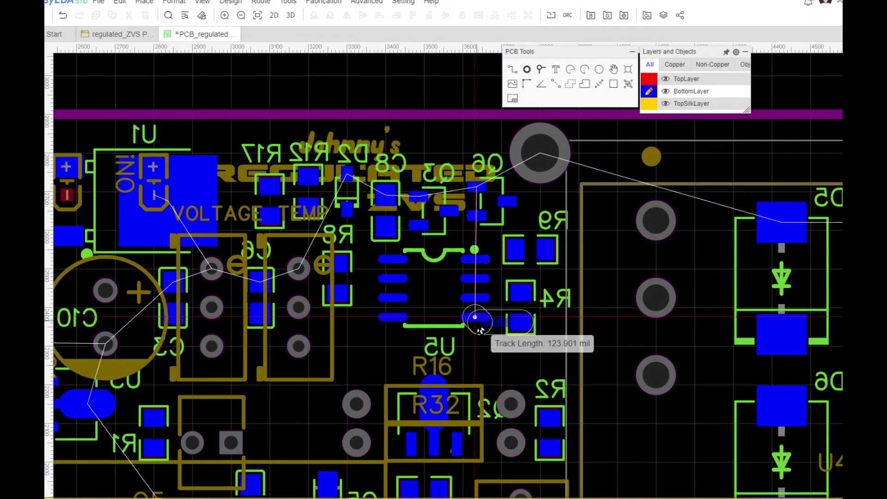
click(479, 329)
click(519, 293)
click(482, 279)
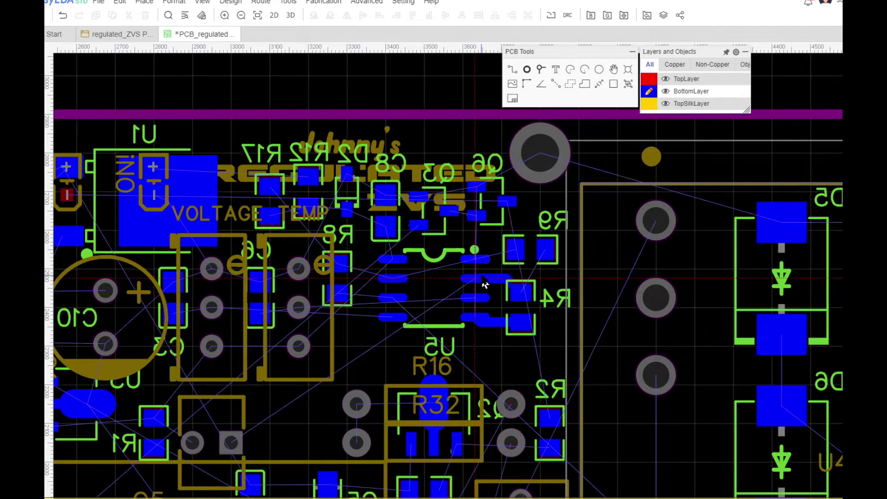
click(523, 296)
key(Escape)
Route a bottom-layer track from R9's OP1AO pad to U5's OP1AO pin
scroll(526, 298, up, 5)
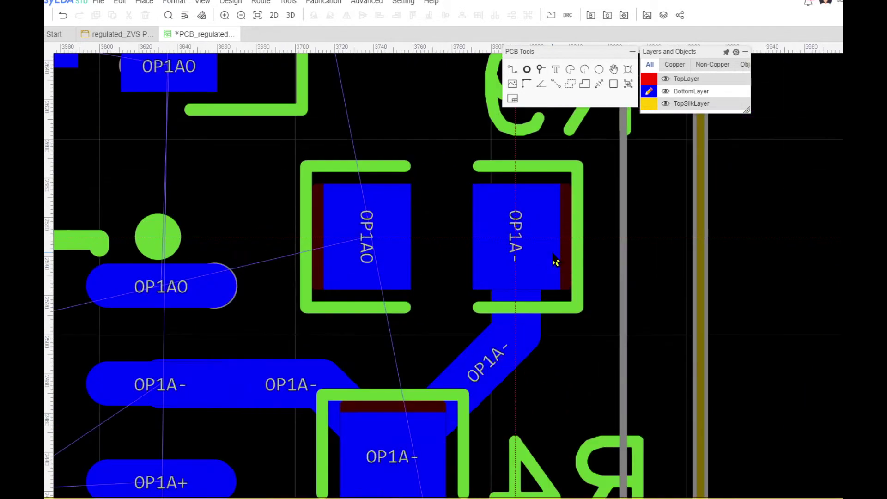
scroll(556, 262, down, 5)
scroll(503, 262, up, 2)
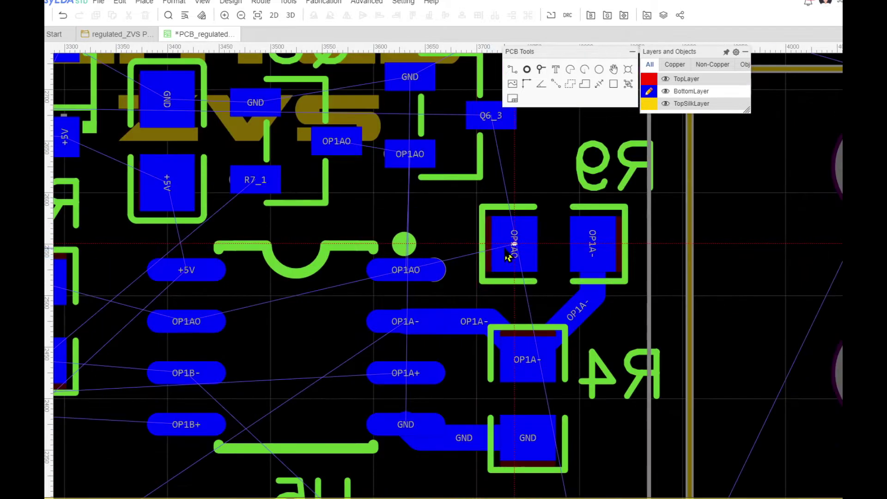
click(509, 257)
click(406, 268)
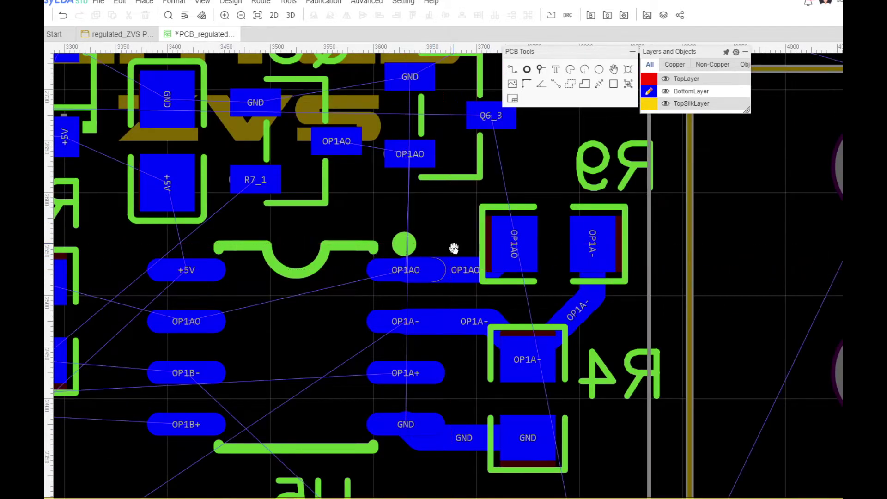
scroll(459, 261, down, 3)
scroll(288, 331, up, 2)
Confirm the Default design rule keeps 10 mil track width and 19.685 mil clearance, and save it
mouse_move(217, 6)
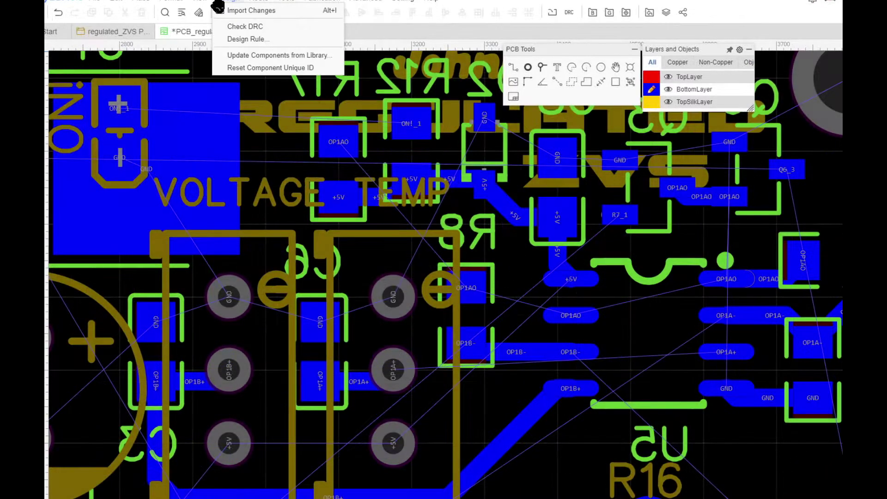
click(247, 39)
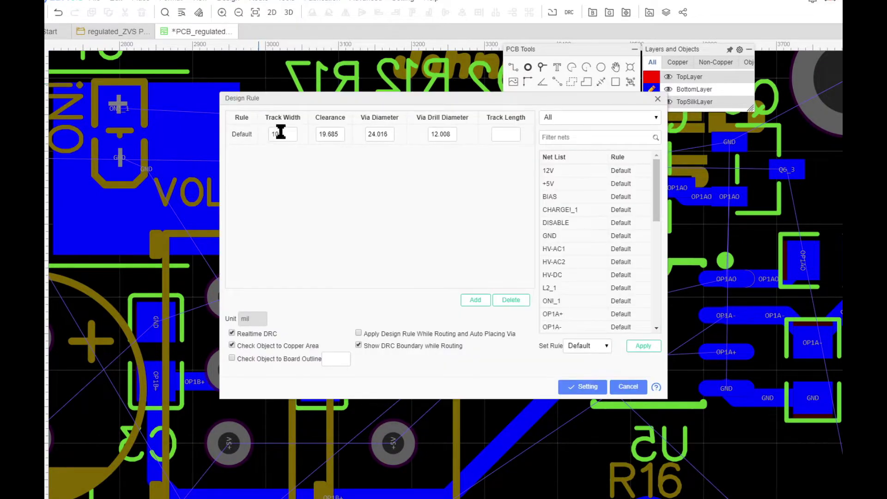
click(265, 117)
click(329, 133)
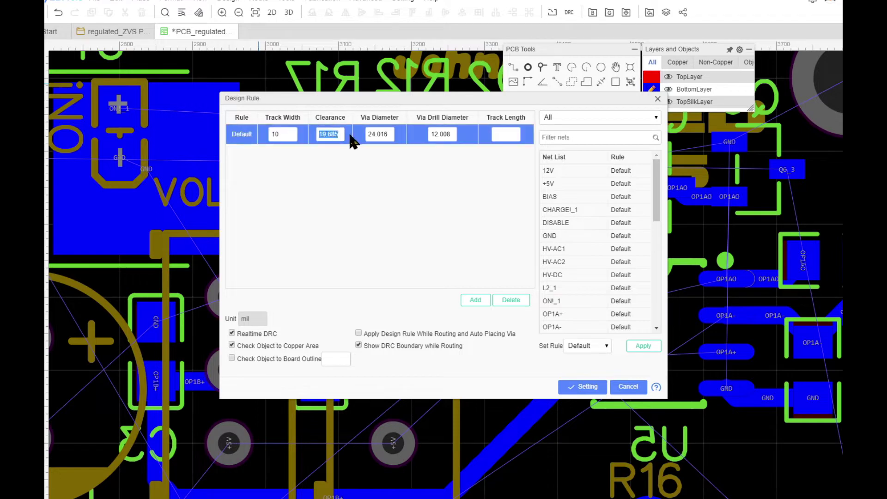
click(380, 188)
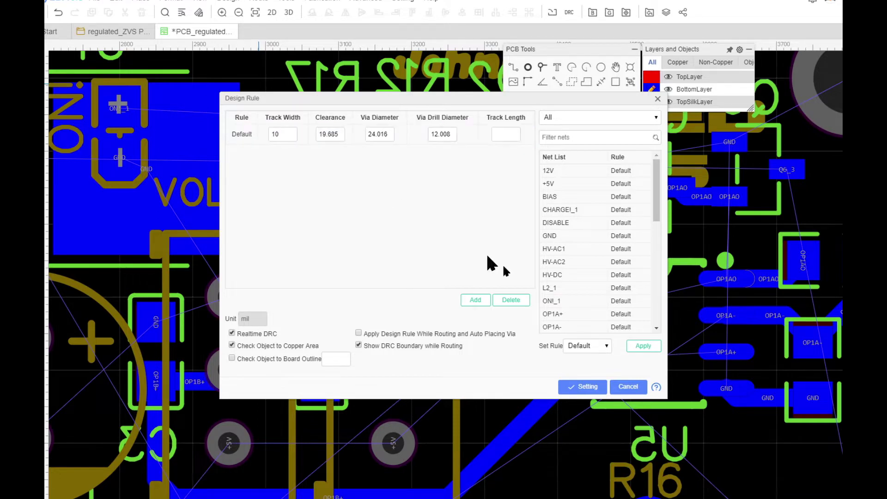
click(601, 388)
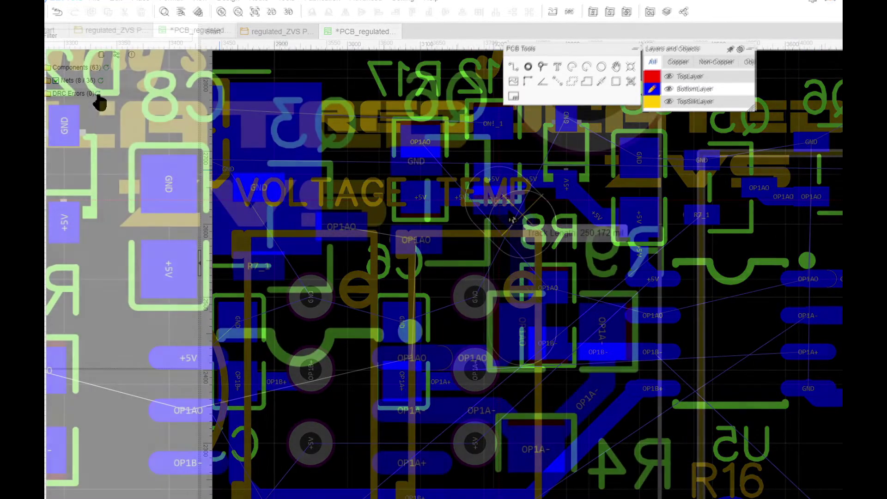
Join the two OP1AO pads near Q6 with a track, declining the OP1AO/Q6_3 net merge
click(499, 199)
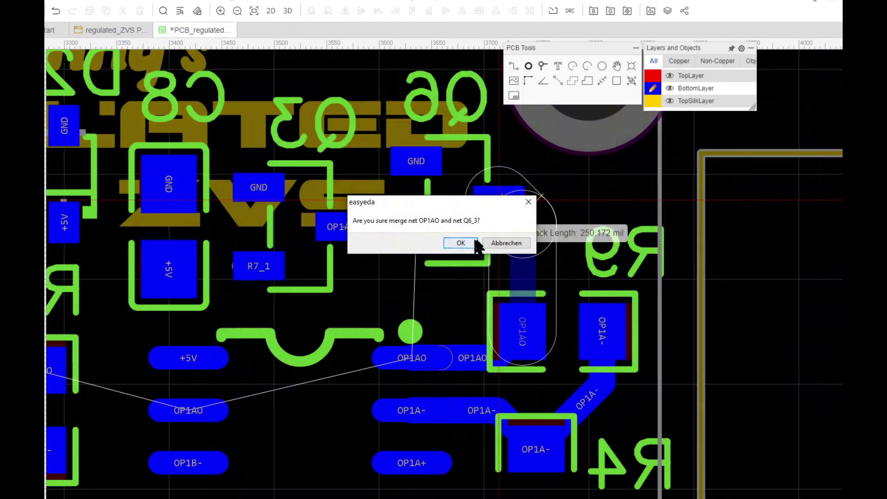
click(497, 244)
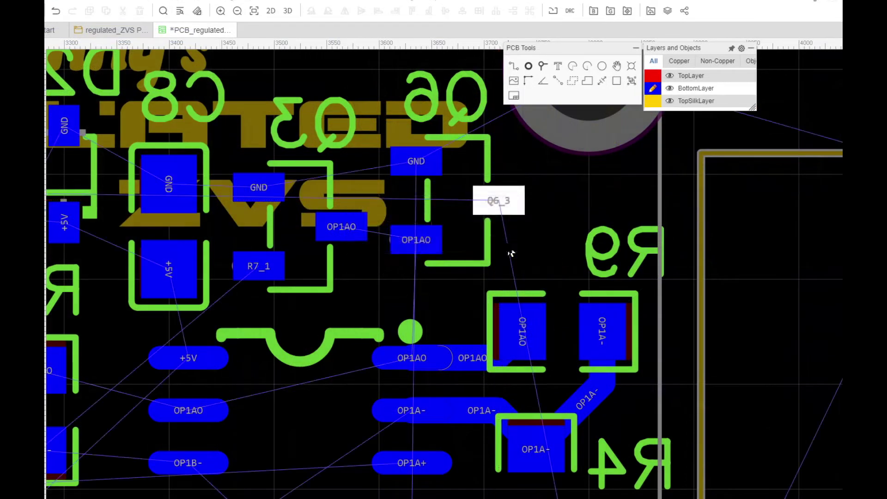
click(512, 67)
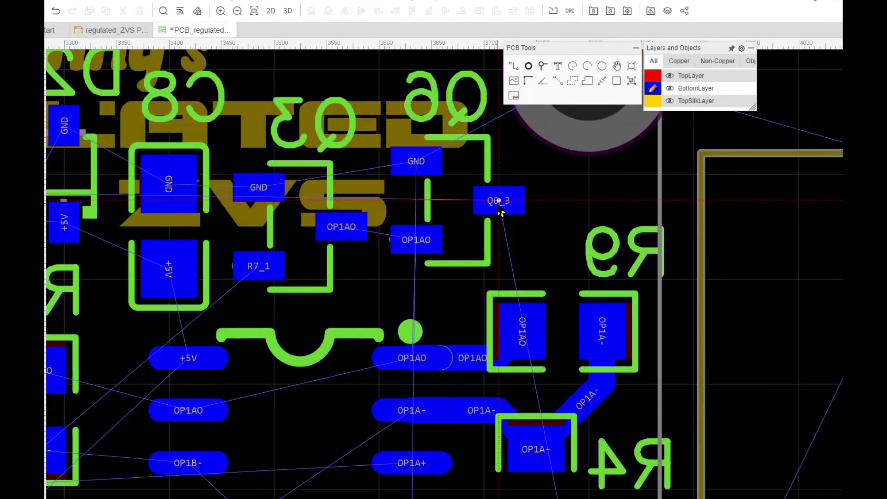
click(417, 160)
key(Escape)
click(417, 240)
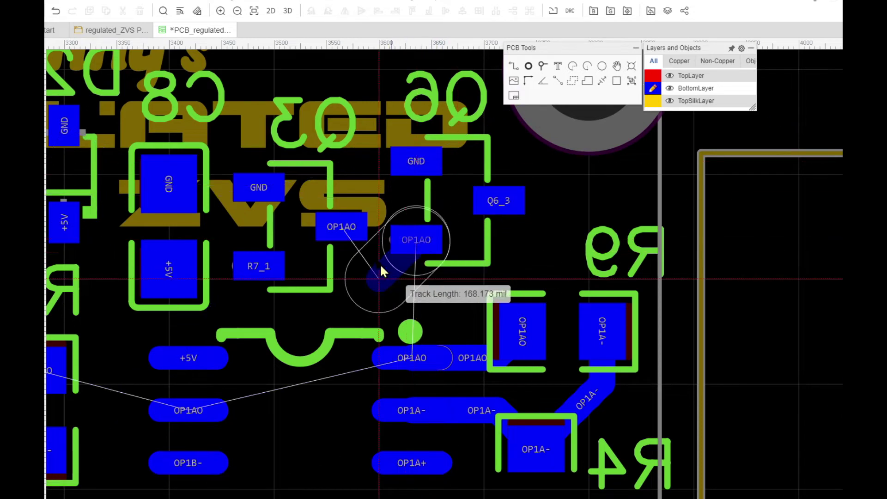
click(348, 243)
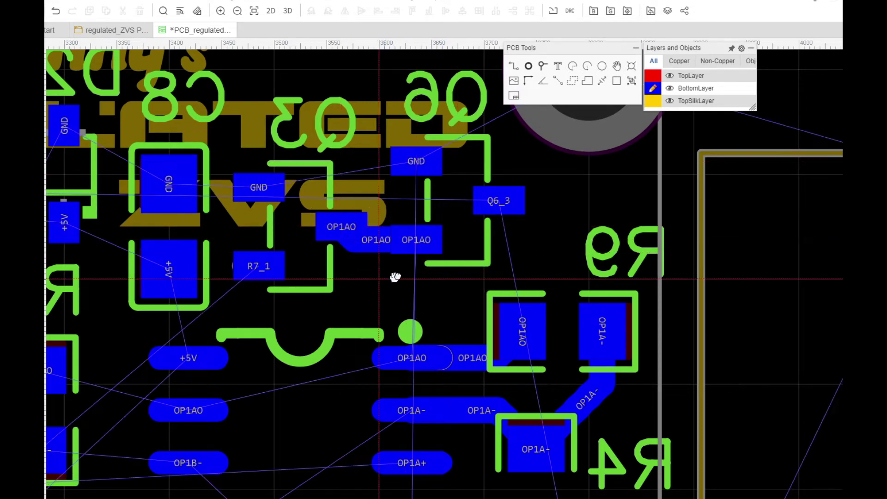
Route a track from the R7_1 pad toward C8 and U5
right_drag(384, 280, 485, 275)
click(365, 261)
right_drag(406, 325, 472, 232)
scroll(481, 238, down, 5)
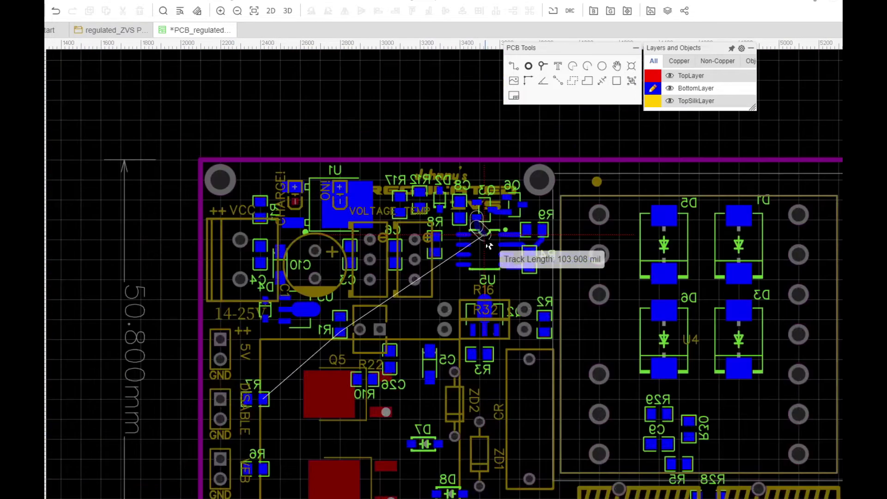
scroll(489, 246, up, 5)
right_drag(406, 148, 433, 226)
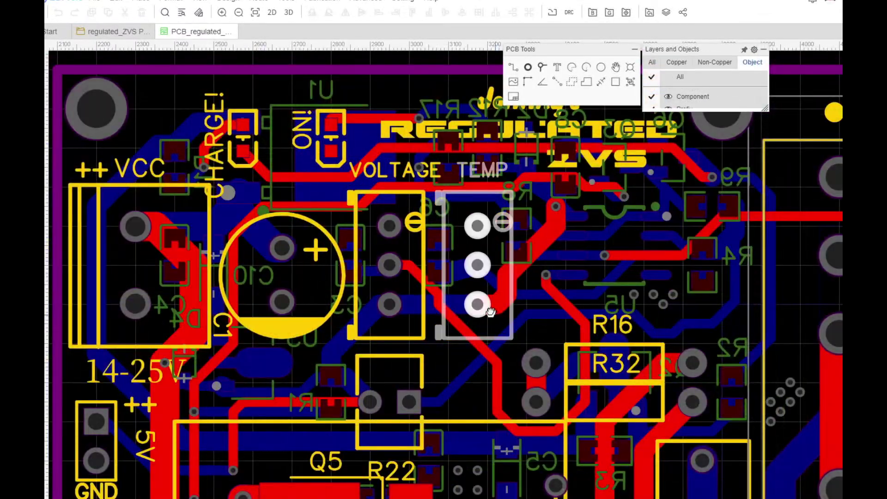
right_drag(487, 310, 464, 204)
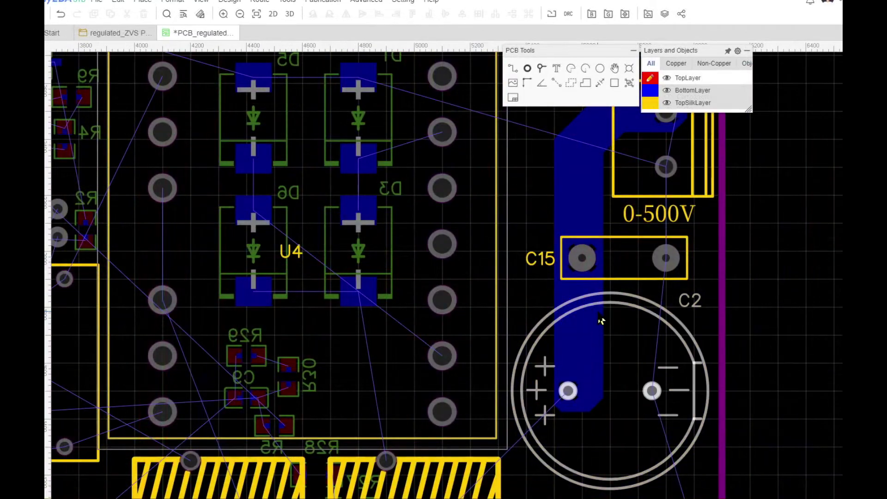
scroll(590, 364, up, 2)
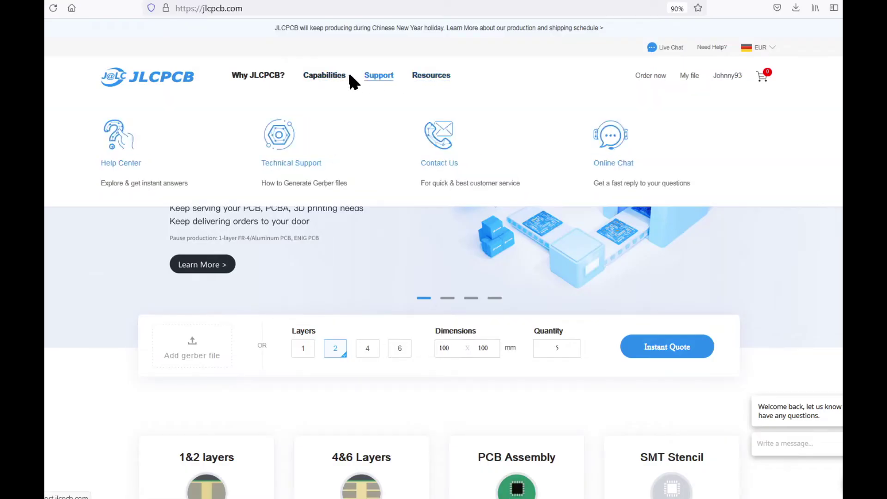
scroll(233, 254, down, 7)
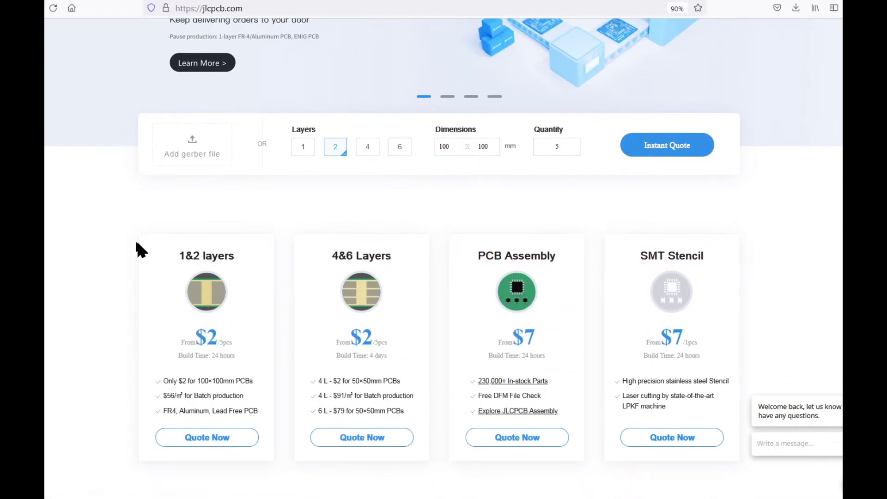
scroll(126, 213, down, 5)
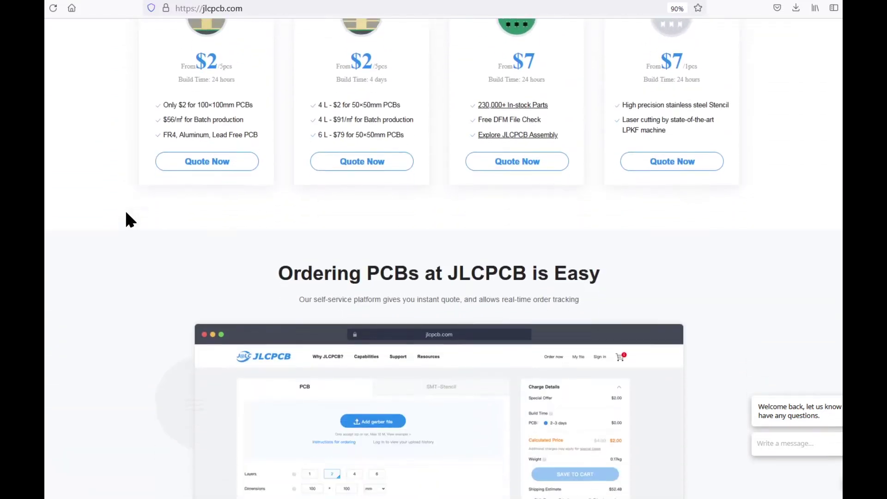
scroll(126, 214, down, 3)
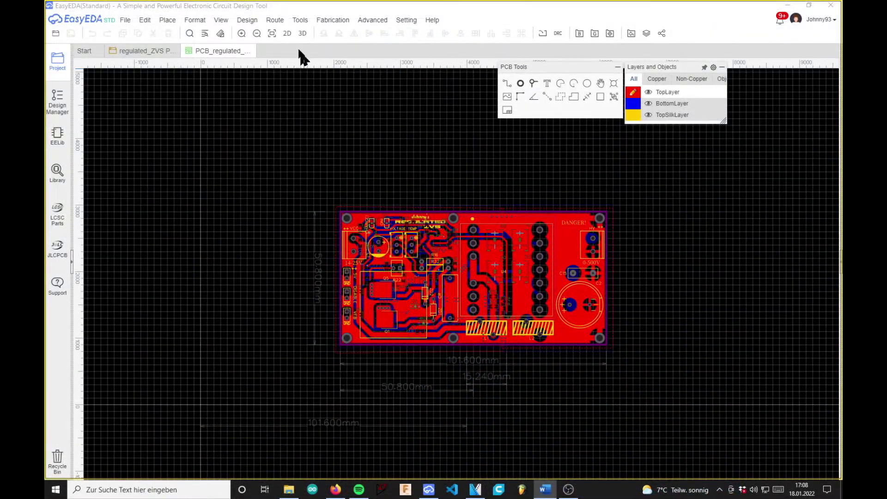
Export the BOM and pick-and-place files as regulated_ZVS copy_2022-01-18 into the Modular_PSU folder
click(323, 20)
click(333, 51)
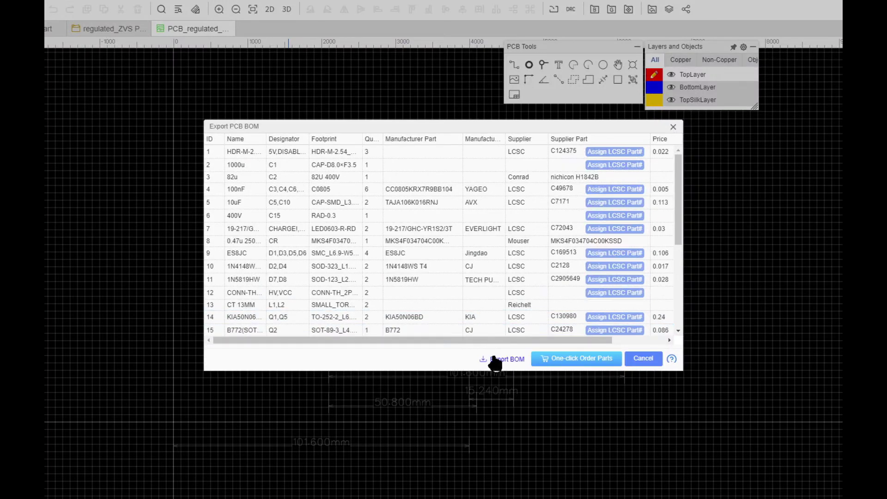
click(495, 363)
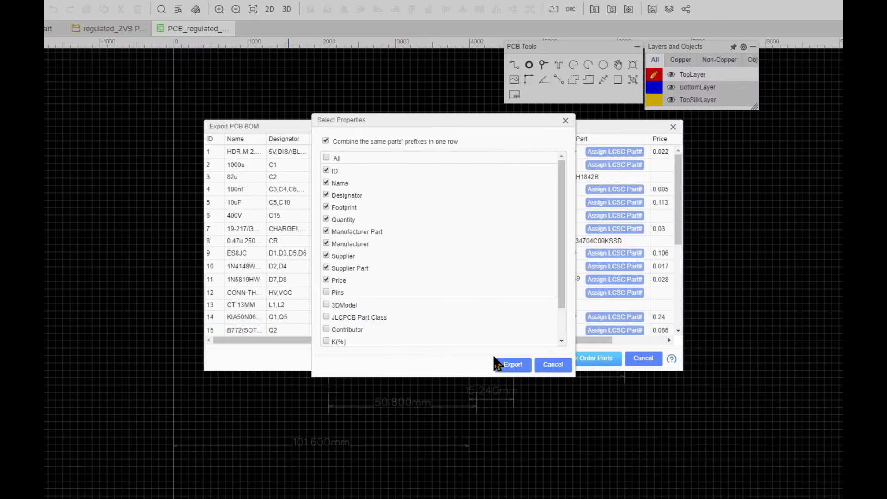
click(512, 365)
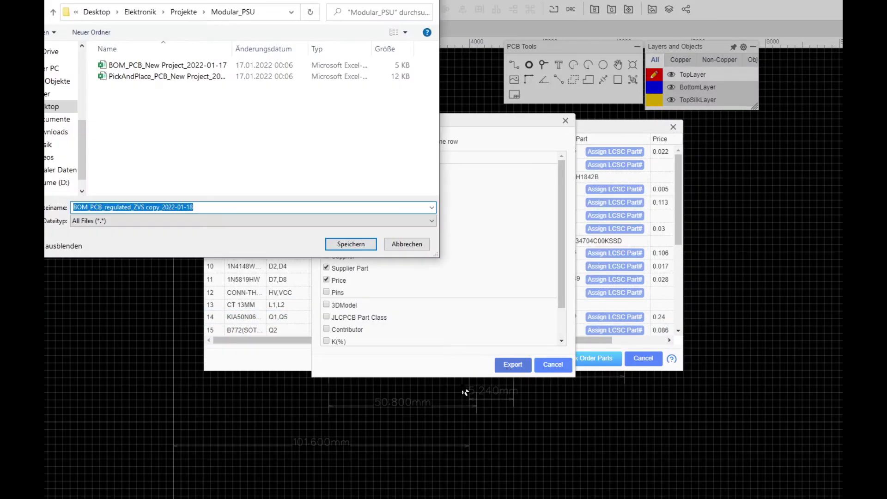
click(351, 244)
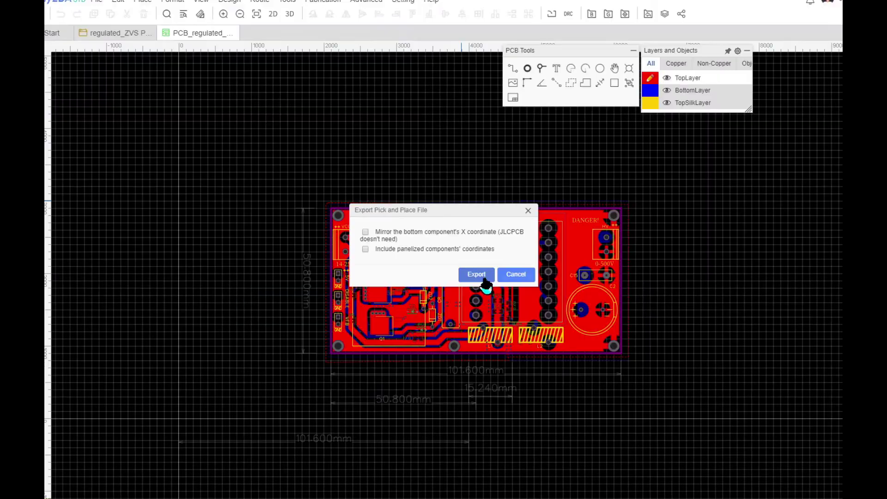
click(480, 276)
click(354, 244)
Generate the Gerber files, accept the DRC notice, and send the board to a JLCPCB PCB/SMT order
click(319, 1)
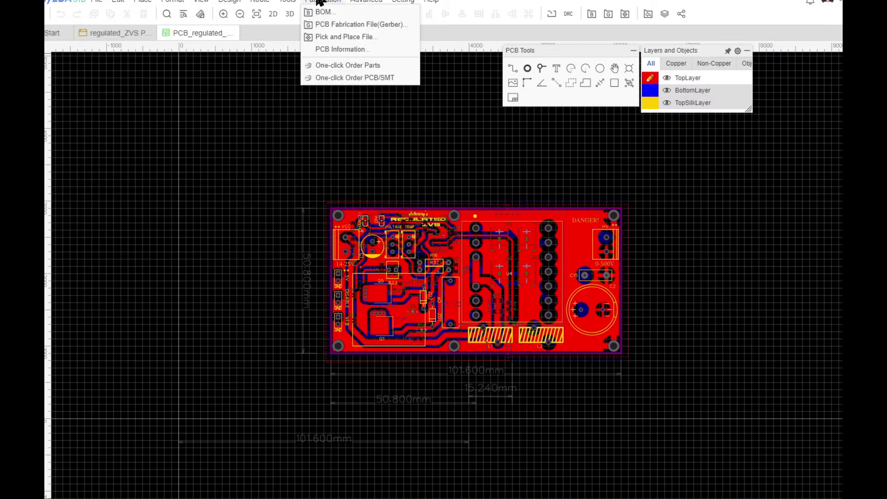
click(335, 25)
click(493, 264)
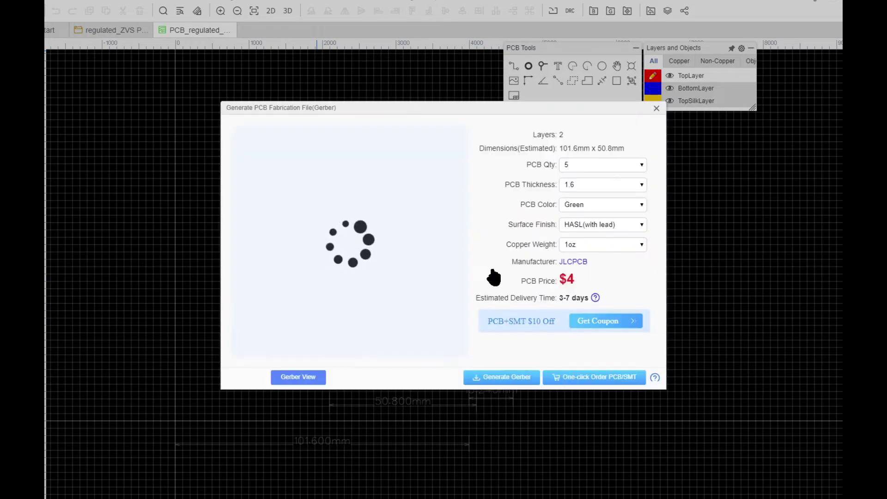
click(582, 378)
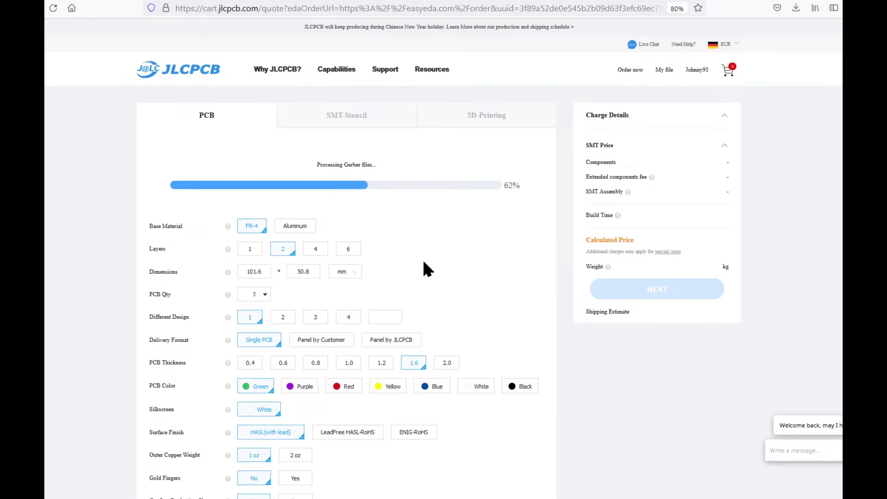
Choose the LeadFree HASL-RoHS surface finish and SMT assembly on the bottom side
scroll(416, 261, down, 2)
click(342, 241)
scroll(383, 297, down, 5)
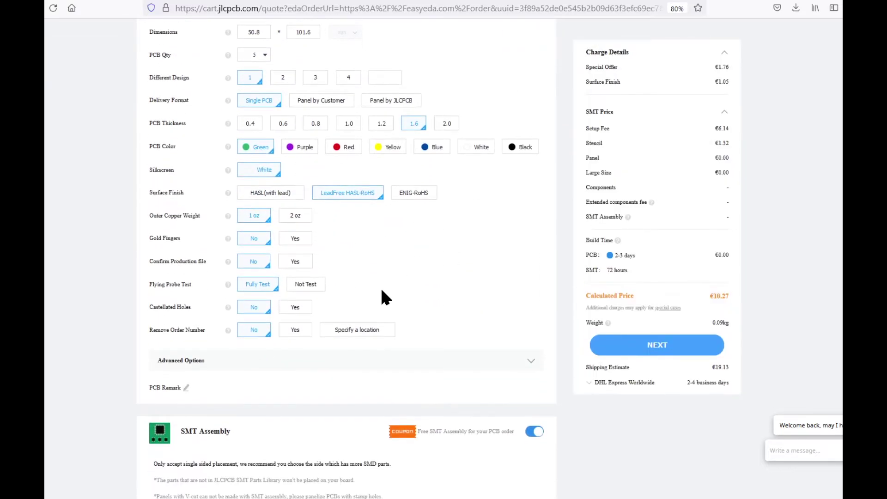
scroll(463, 259, down, 1)
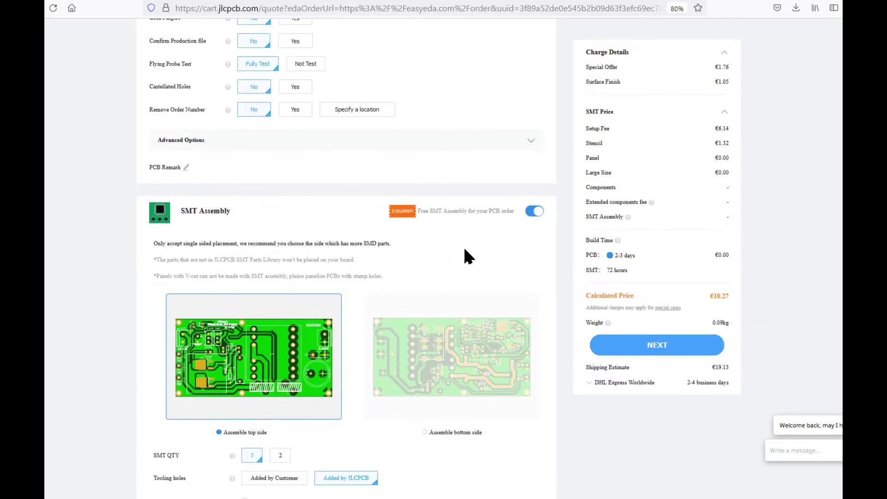
click(451, 283)
scroll(443, 295, down, 2)
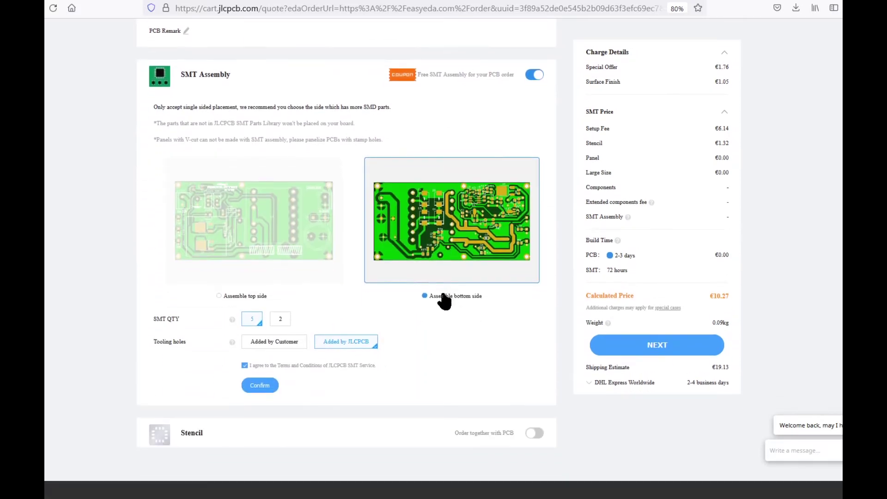
scroll(444, 300, down, 2)
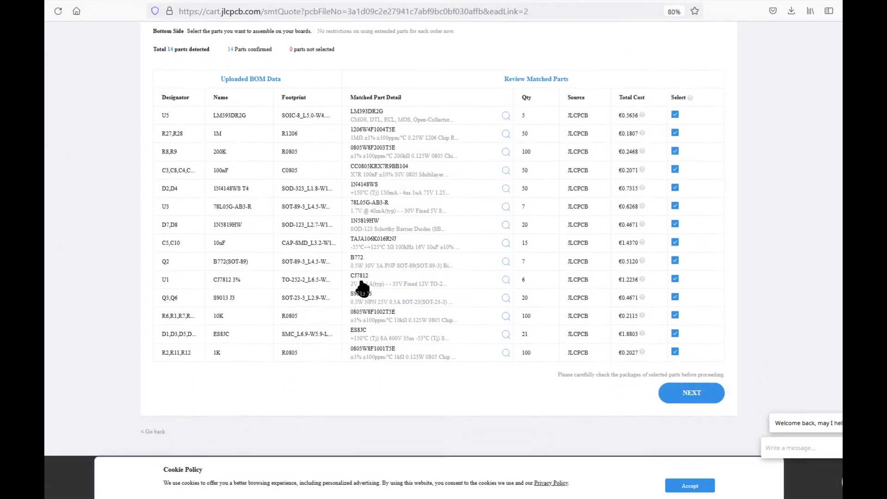
Advance to the Quote step and review the 14 placed parts and €28.75 total
scroll(363, 289, up, 1)
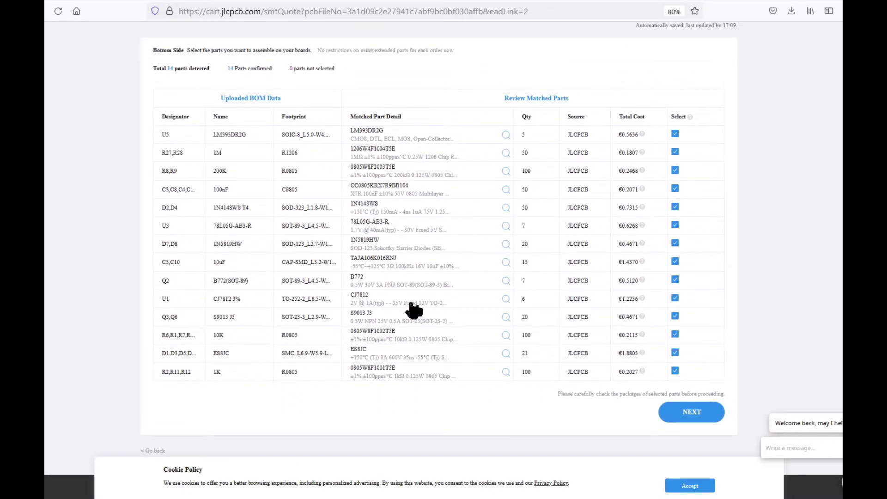
click(683, 422)
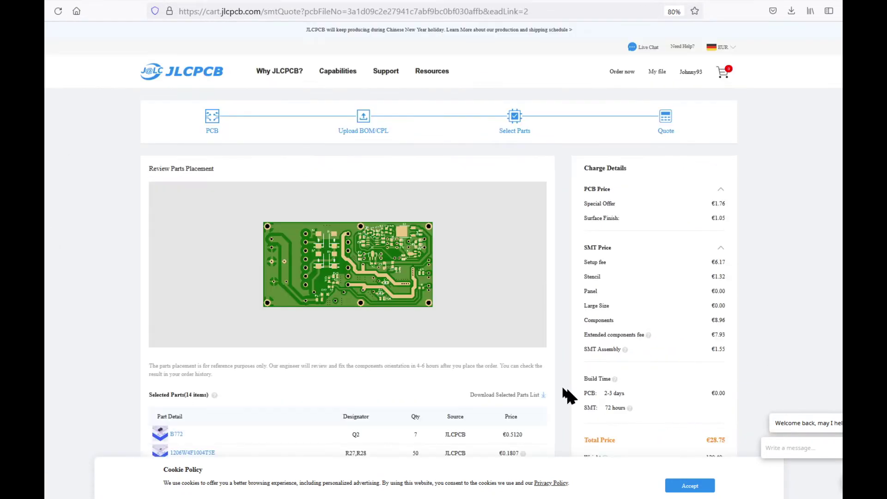
scroll(531, 377, down, 3)
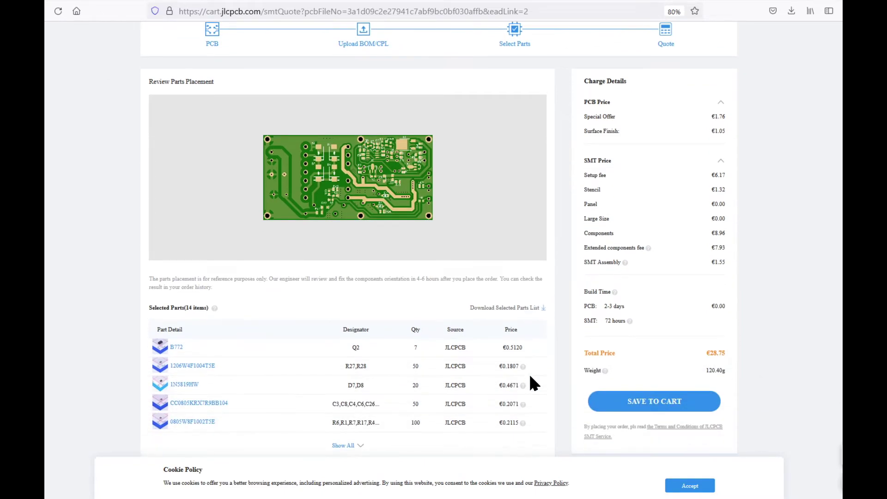
scroll(530, 377, down, 5)
scroll(530, 376, up, 5)
scroll(530, 376, up, 3)
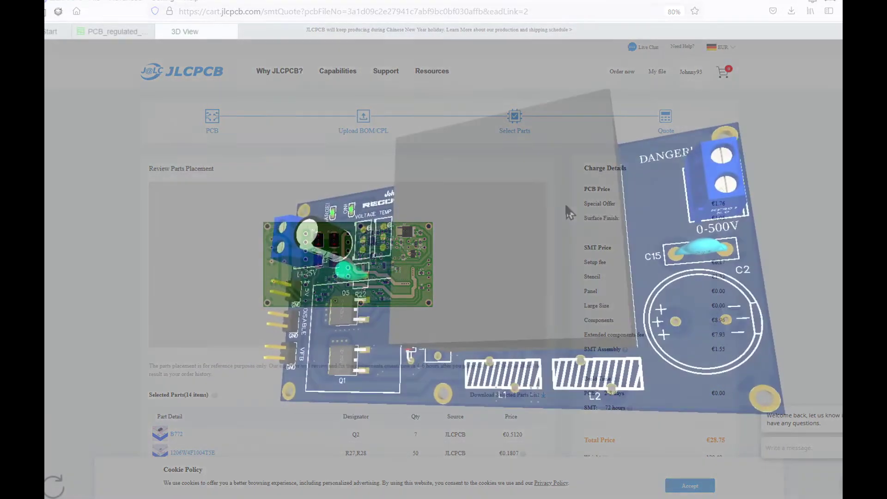
Rotate the 3D board model to reveal bottom-side parts such as D1, U5 and U1
drag(569, 213, 65, 222)
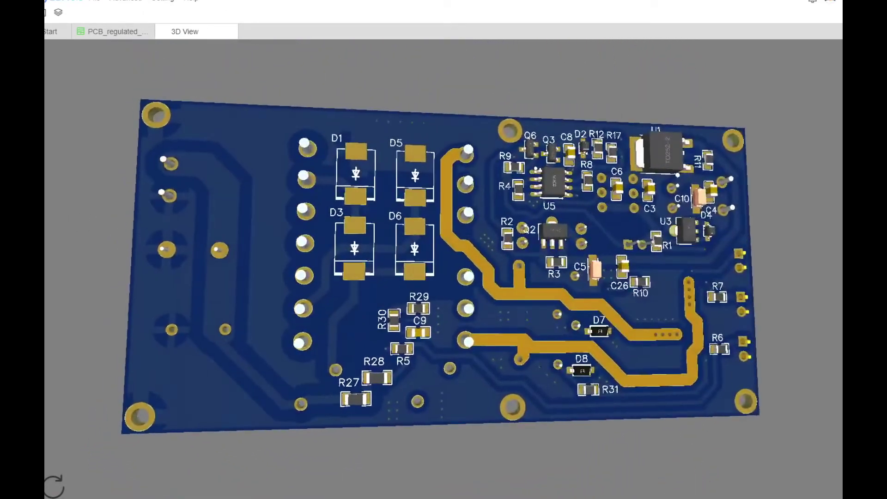